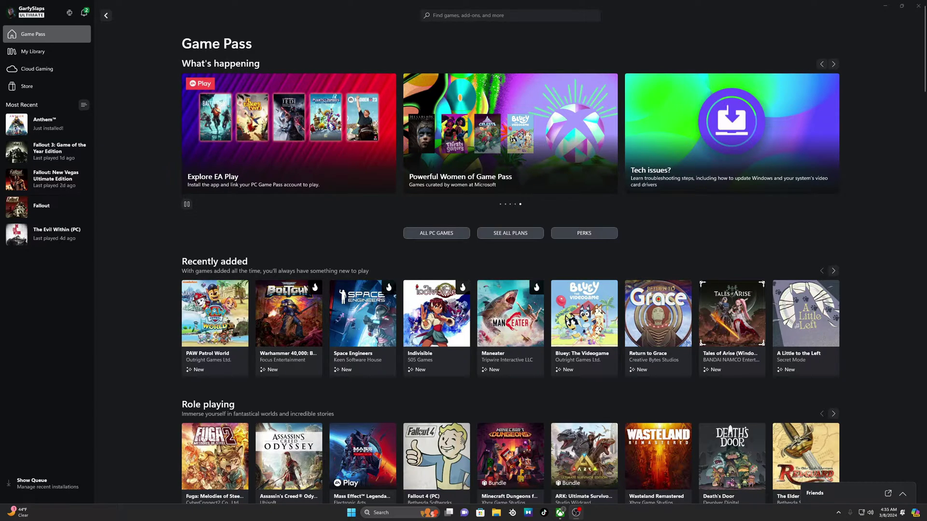
# - Search the Xbox app catalogue for 'fallo' to list the Fallout titles
pyautogui.click(504, 19)
pyautogui.write('fallou')
pyautogui.press('Return')
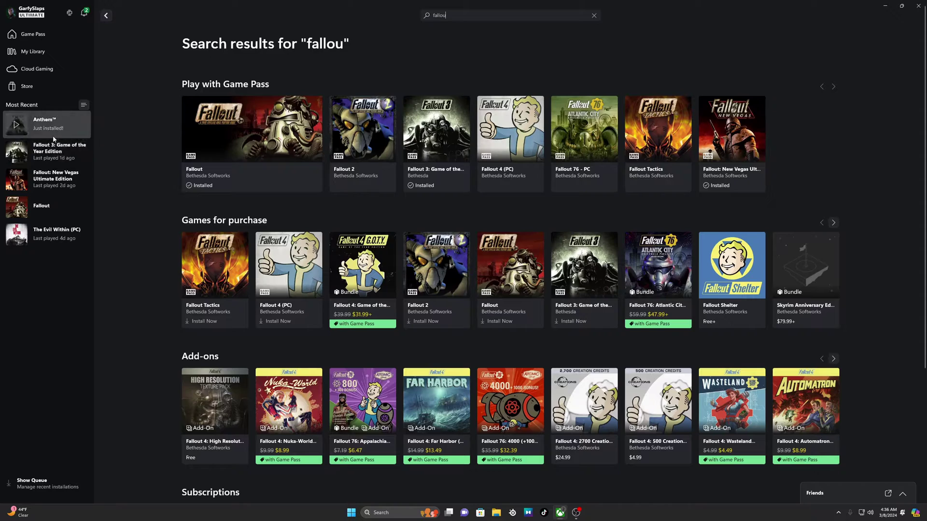
# - Uninstall the original Fallout from the Most Recent list and confirm
pyautogui.rightClick(51, 218)
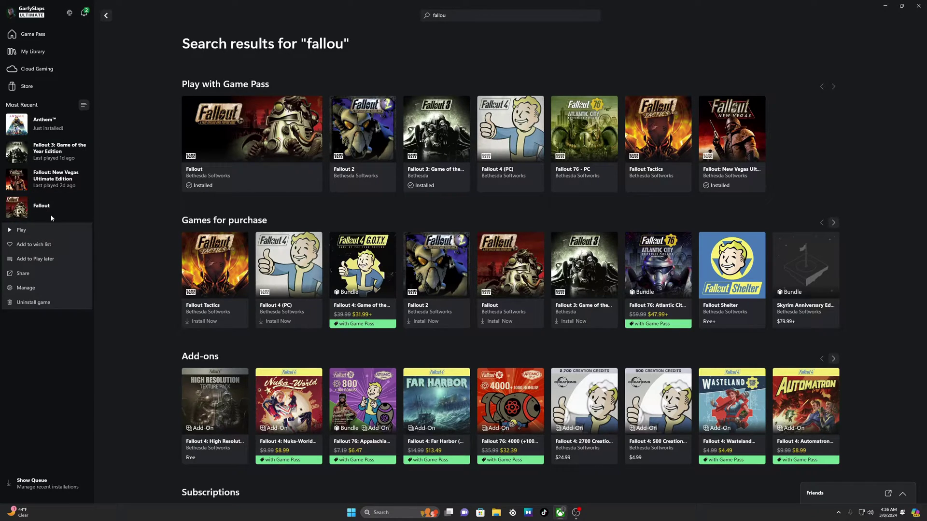
pyautogui.click(37, 303)
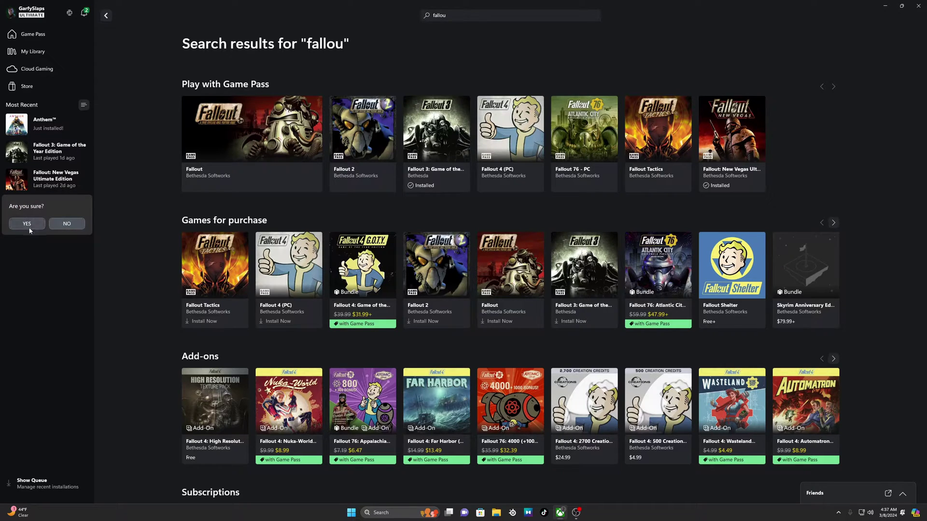
pyautogui.click(27, 224)
# - Uninstall Fallout 3: Game of the Year Edition through its Manage settings and confirm
pyautogui.rightClick(29, 231)
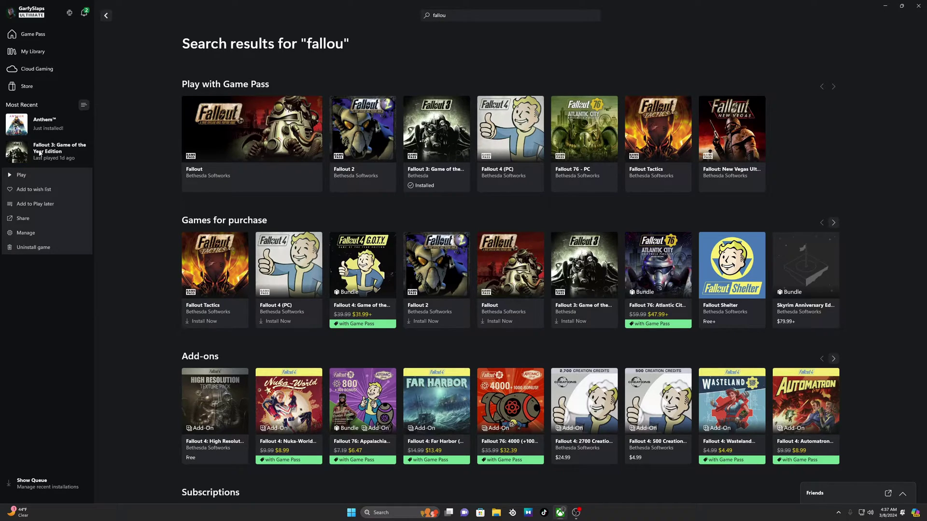
pyautogui.click(30, 231)
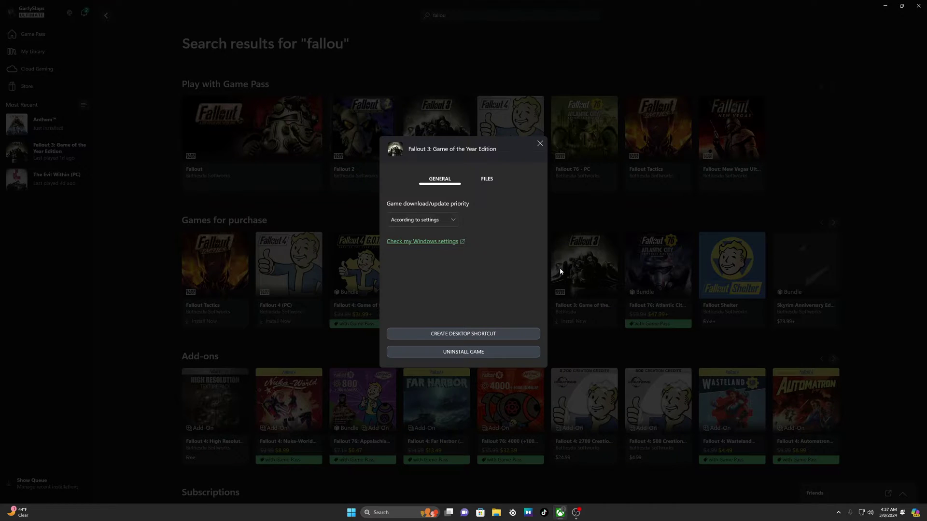
pyautogui.click(492, 354)
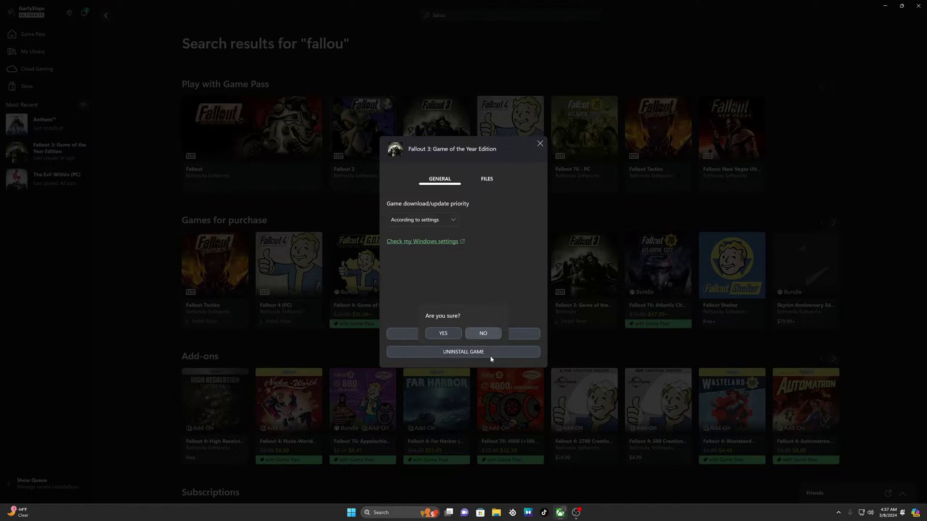
pyautogui.click(443, 333)
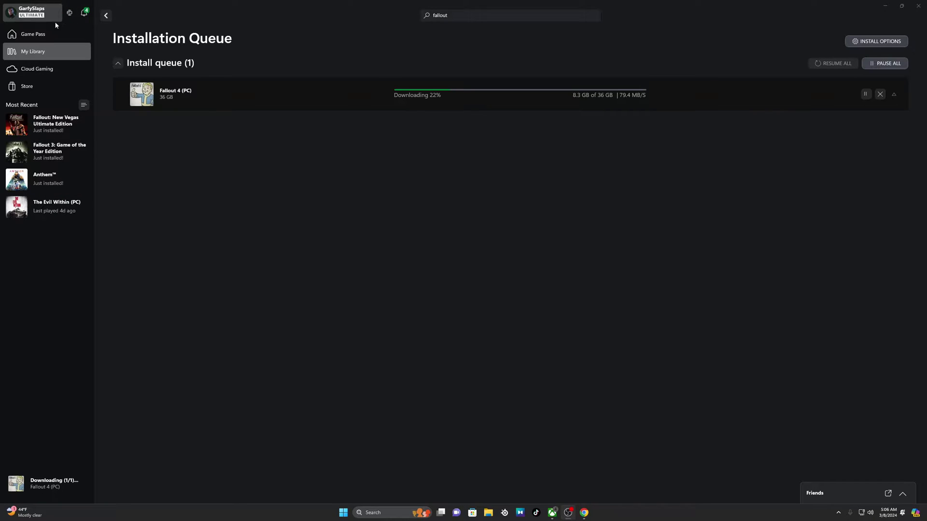
# - Return to the Game Pass home page from the sidebar
pyautogui.click(42, 34)
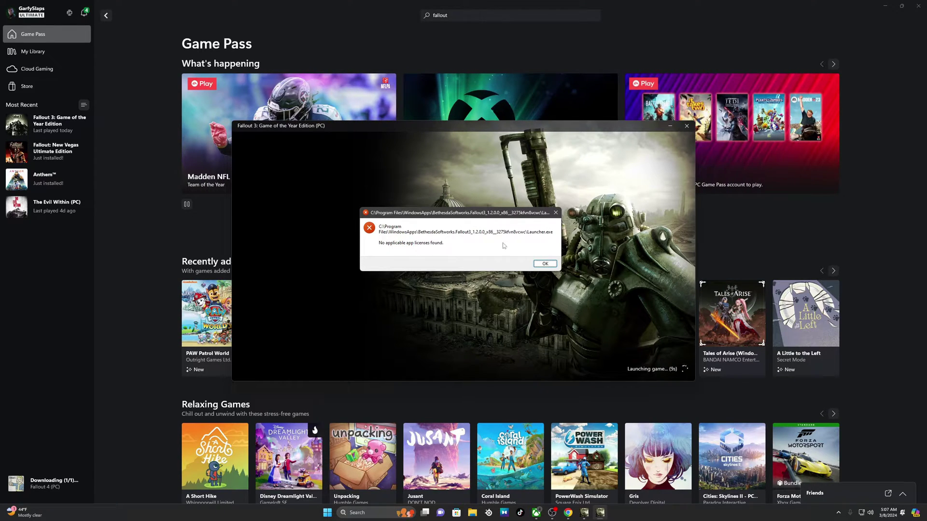
# - Dismiss the 'No applicable app licenses found' and 'Something went wrong' errors
pyautogui.click(545, 264)
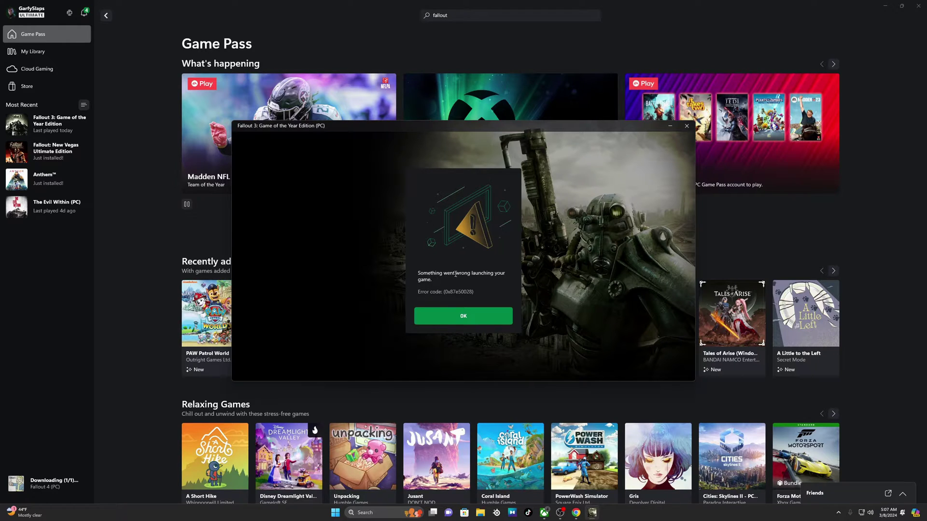
pyautogui.click(461, 315)
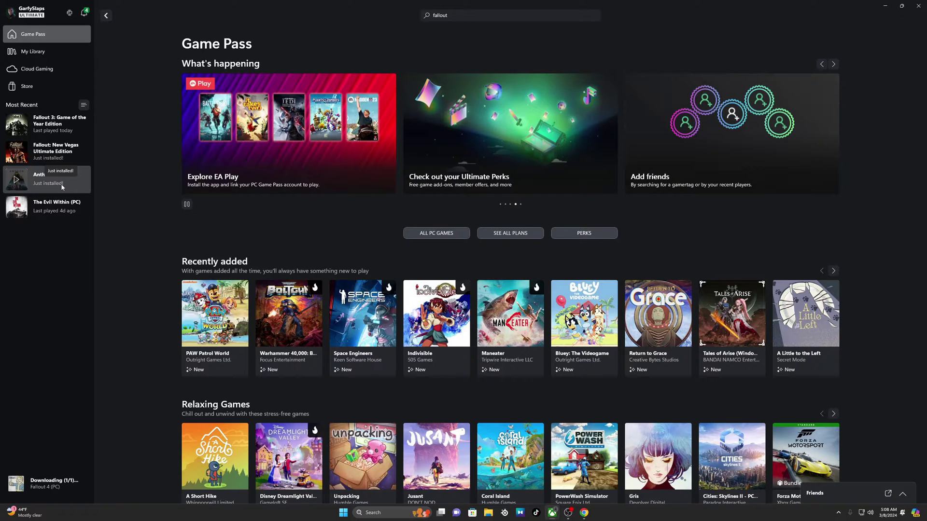
# - Browse to Fallout 3's D:\PC GAMES install folder from its Manage files settings
pyautogui.rightClick(56, 131)
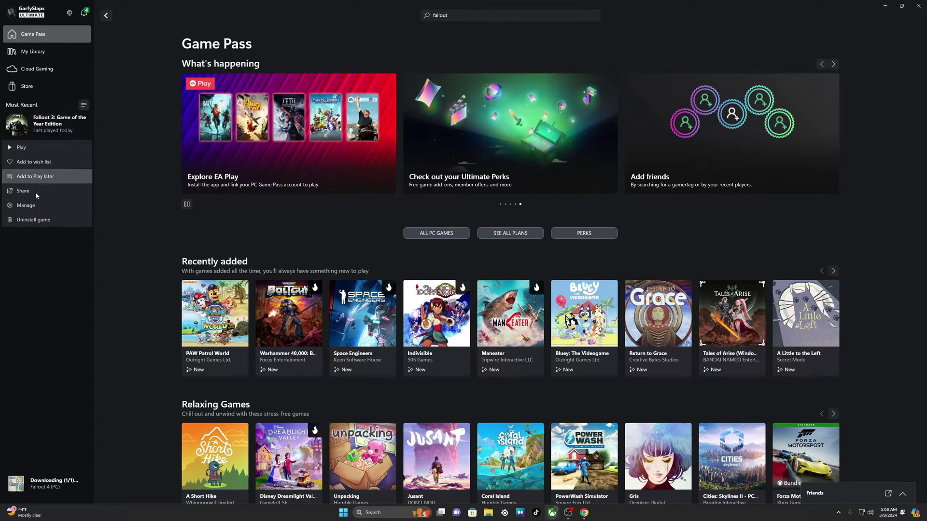
pyautogui.click(51, 200)
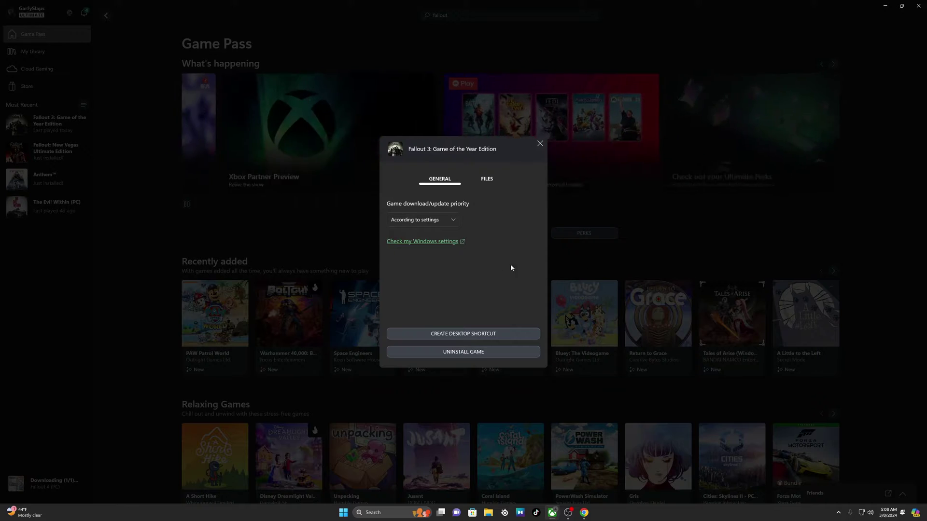
pyautogui.click(502, 181)
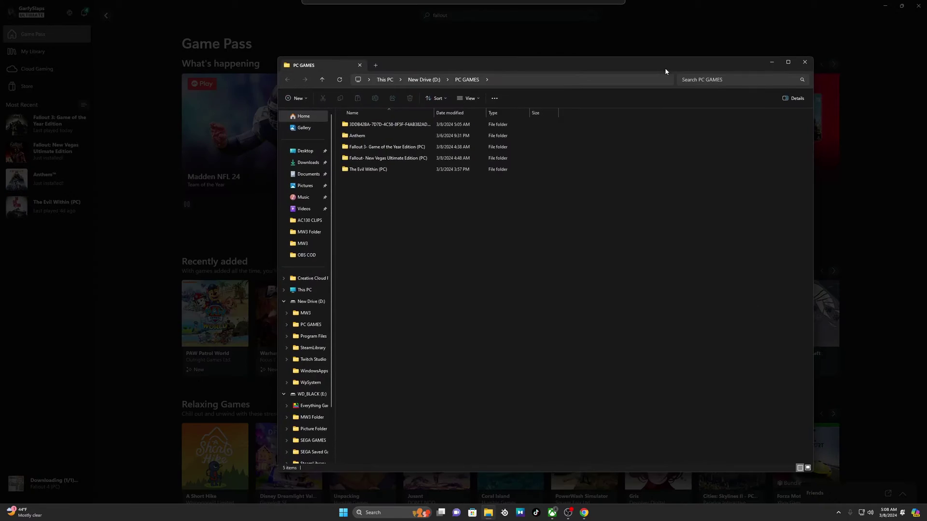
pyautogui.moveTo(665, 67); pyautogui.dragTo(531, 69)
# - Maximize File Explorer and open Fallout 3 - Game of the Year Edition (PC) > Content > Fallout 3 GOTY English
pyautogui.click(655, 63)
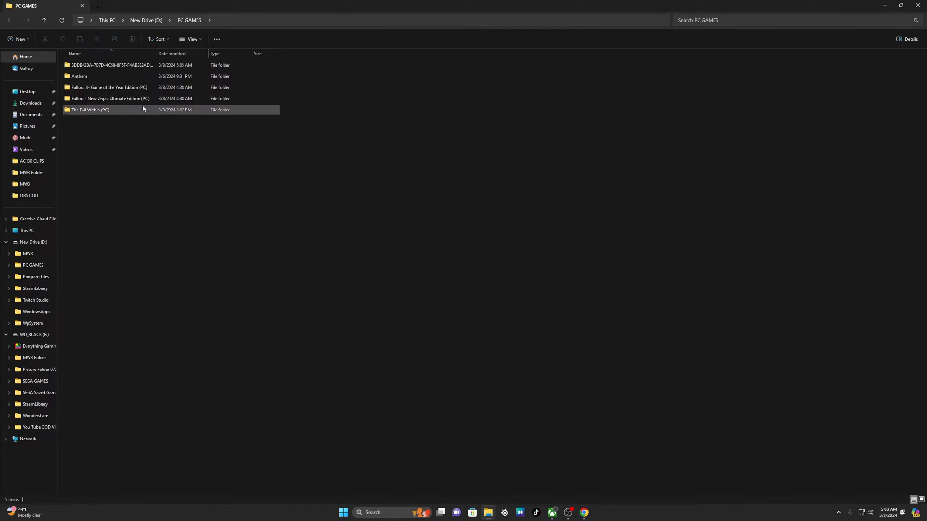
pyautogui.doubleClick(91, 92)
pyautogui.doubleClick(88, 64)
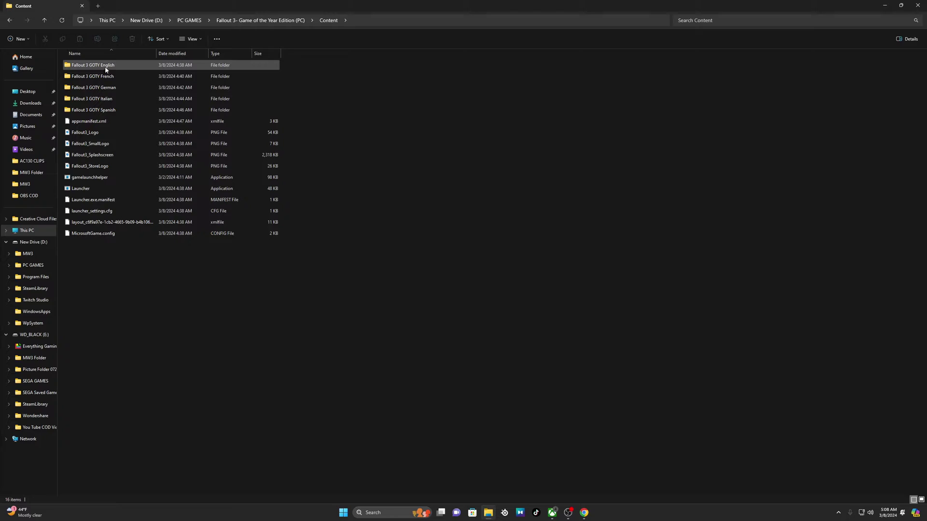
pyautogui.click(98, 66)
pyautogui.doubleClick(96, 66)
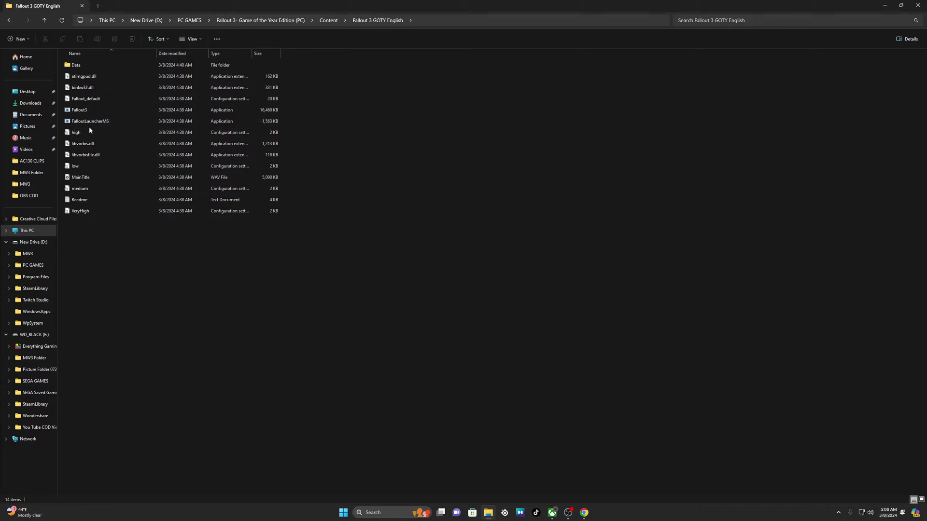
# - Set FalloutLauncherMS to run in Windows 7 compatibility mode and apply it
pyautogui.rightClick(103, 125)
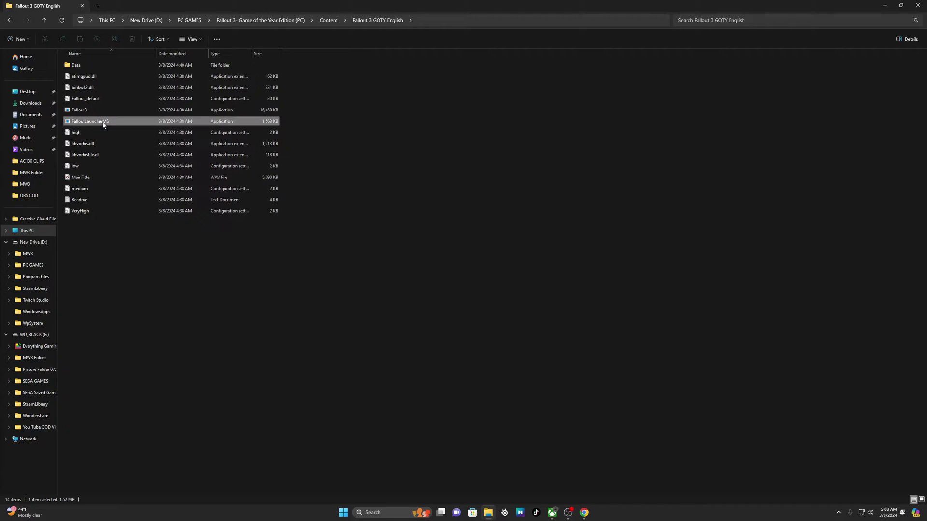
pyautogui.click(129, 228)
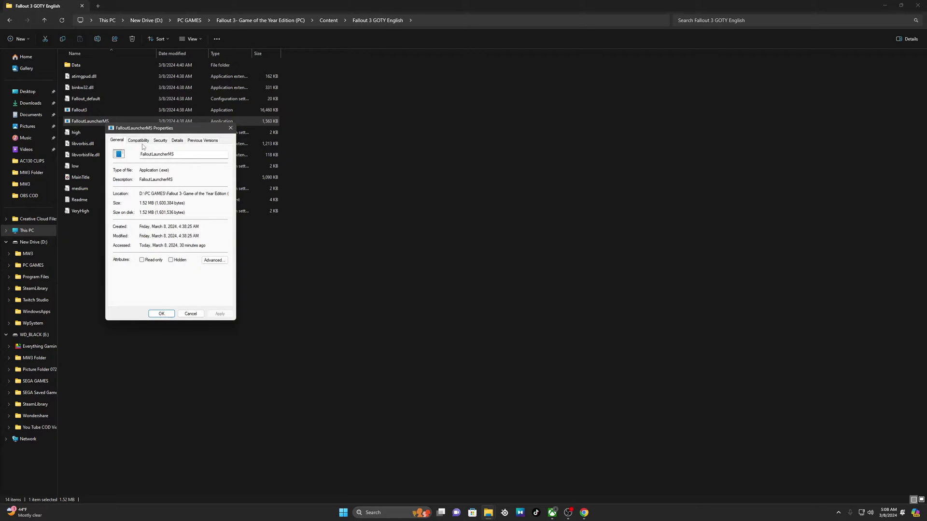
pyautogui.click(144, 141)
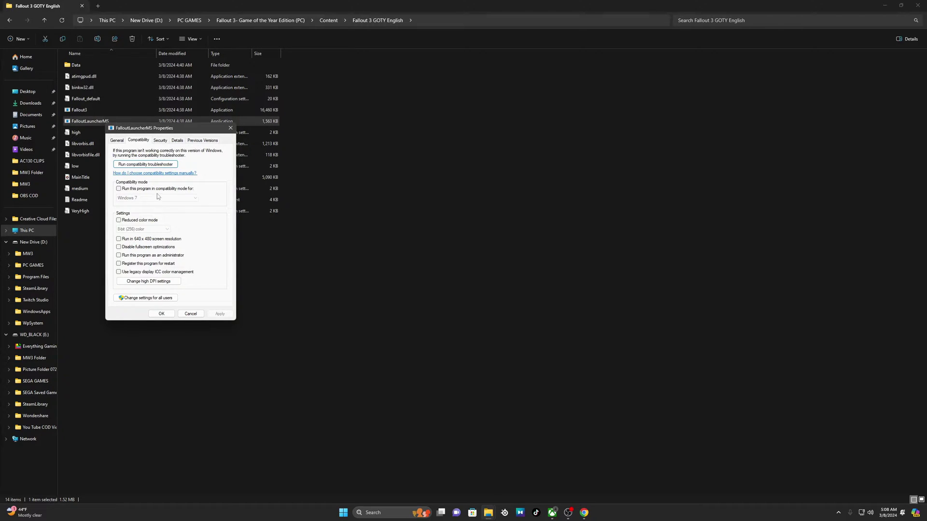
pyautogui.click(118, 189)
pyautogui.click(131, 198)
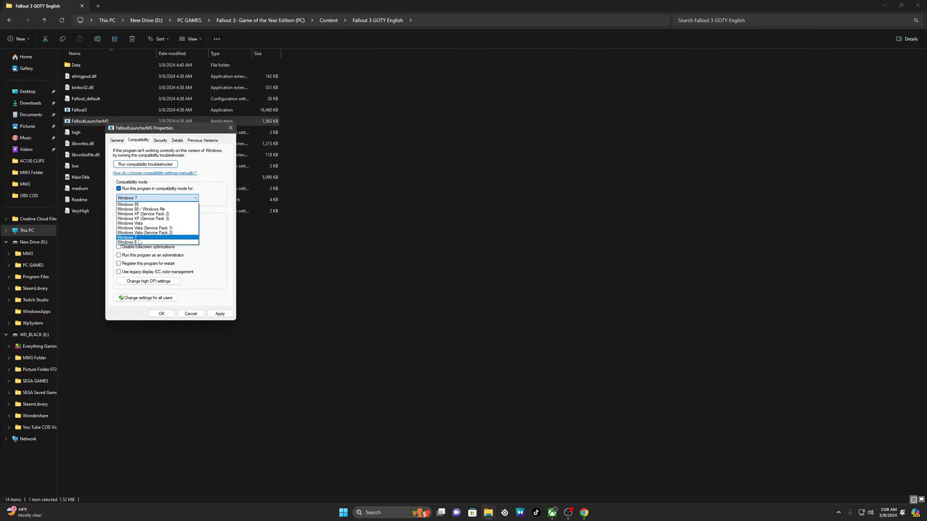
pyautogui.click(140, 238)
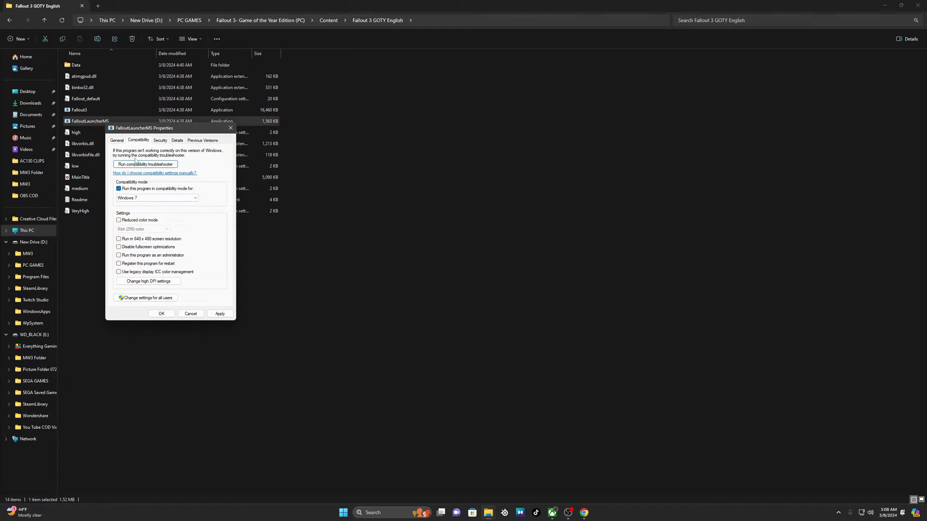
pyautogui.click(219, 313)
pyautogui.click(161, 314)
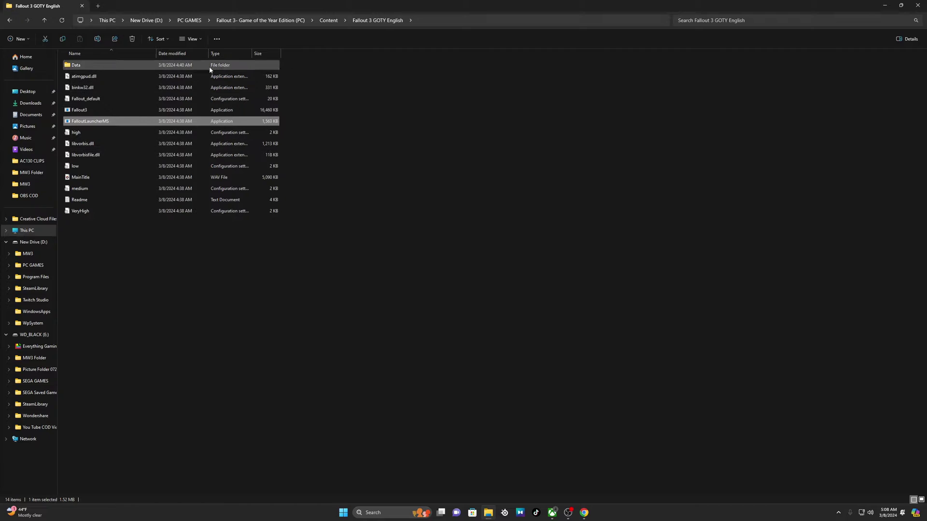
pyautogui.click(904, 5)
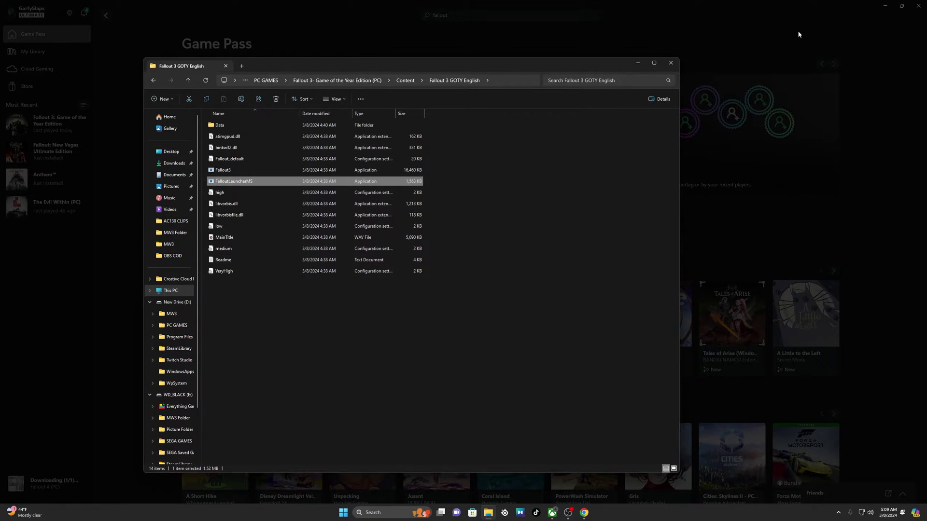
# - Close File Explorer and Manage, relaunch Fallout 3, and dismiss the licence errors again
pyautogui.click(670, 64)
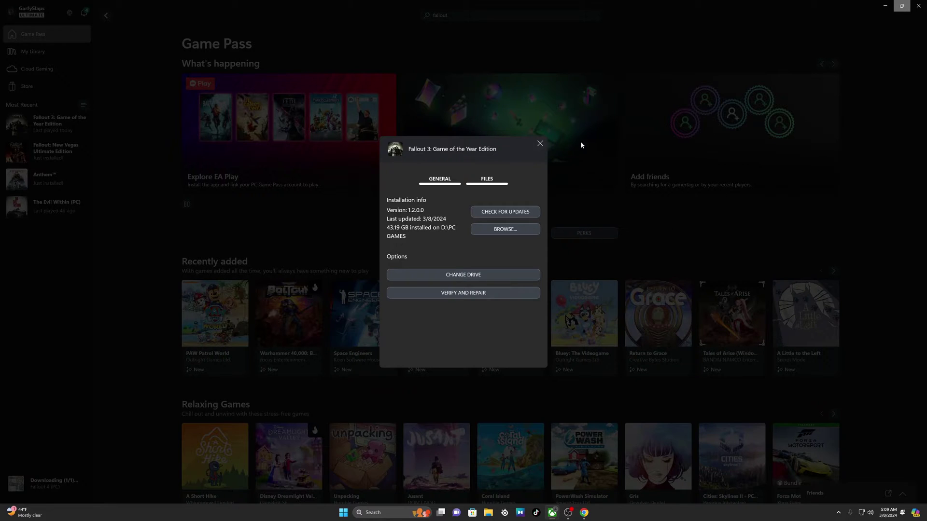
pyautogui.click(540, 144)
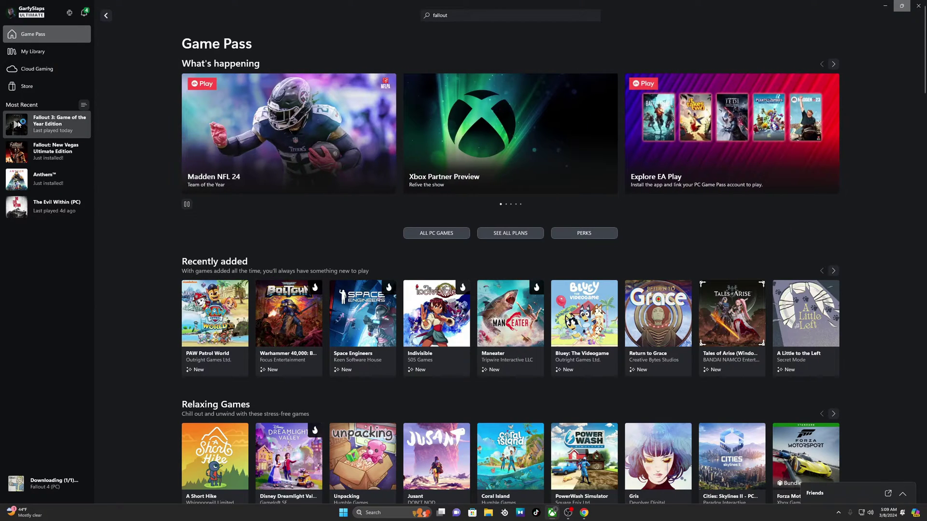
pyautogui.click(18, 124)
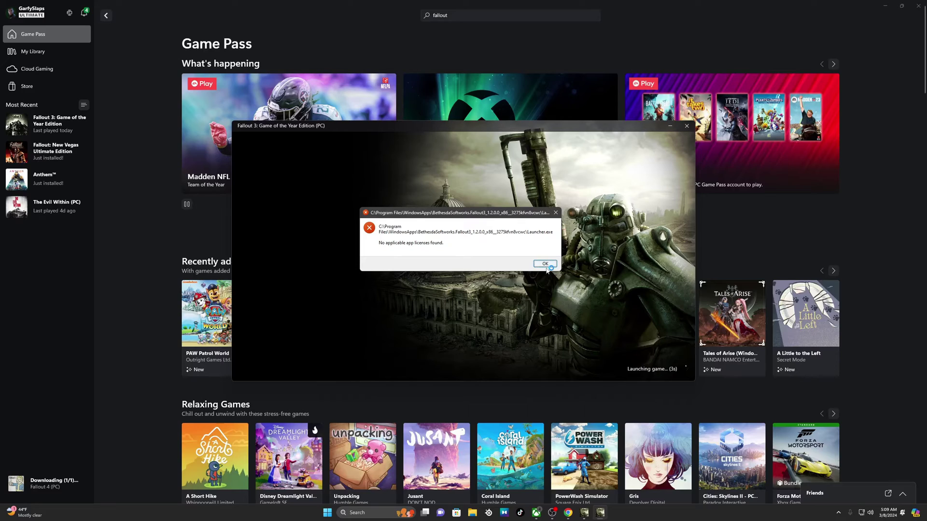
pyautogui.click(545, 264)
pyautogui.click(480, 310)
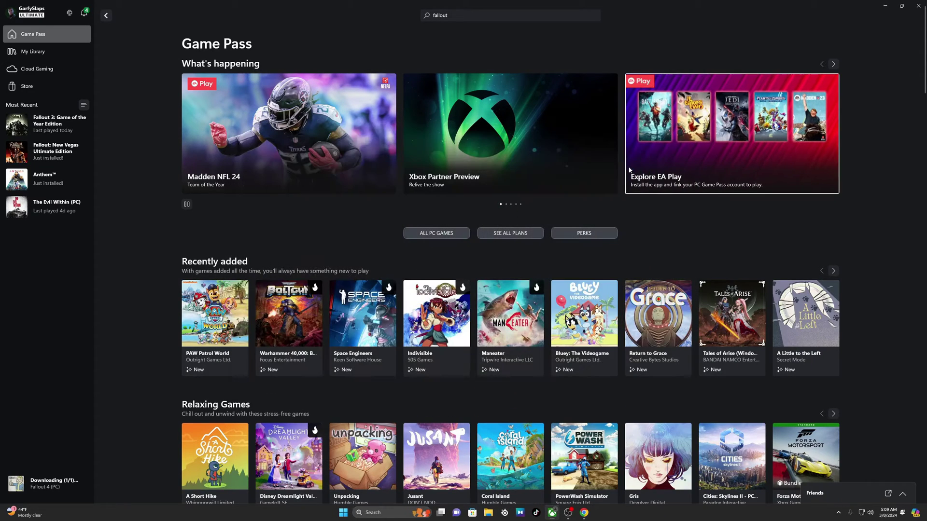
# - Show Fallout 3's installation details on the FILES tab of its Manage settings
pyautogui.rightClick(46, 125)
pyautogui.click(45, 206)
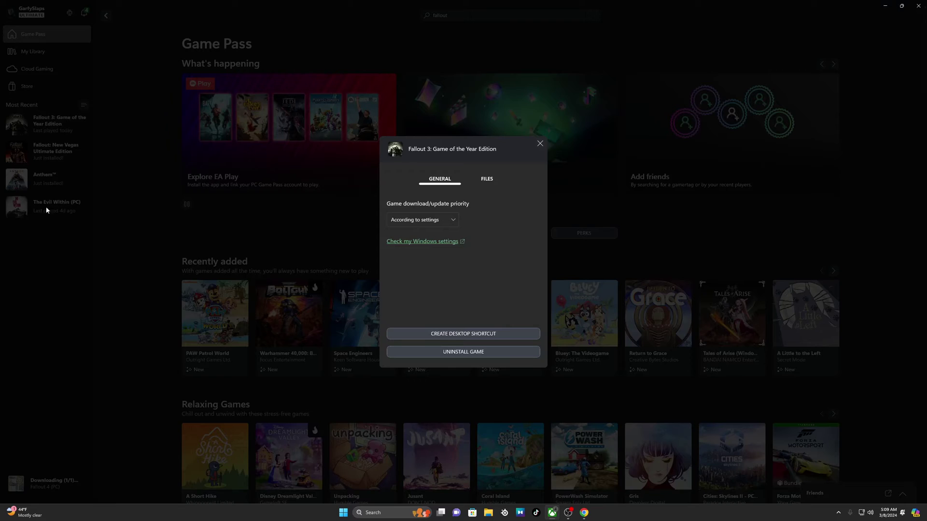
pyautogui.click(486, 180)
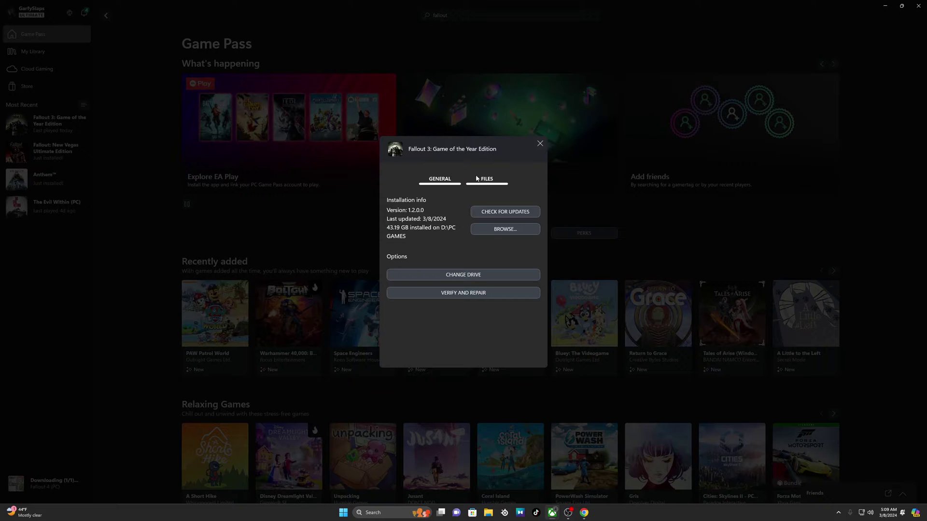
# - Browse to Fallout 3 > Content > Fallout 3 GOTY English and run FalloutLauncherMS
pyautogui.click(512, 231)
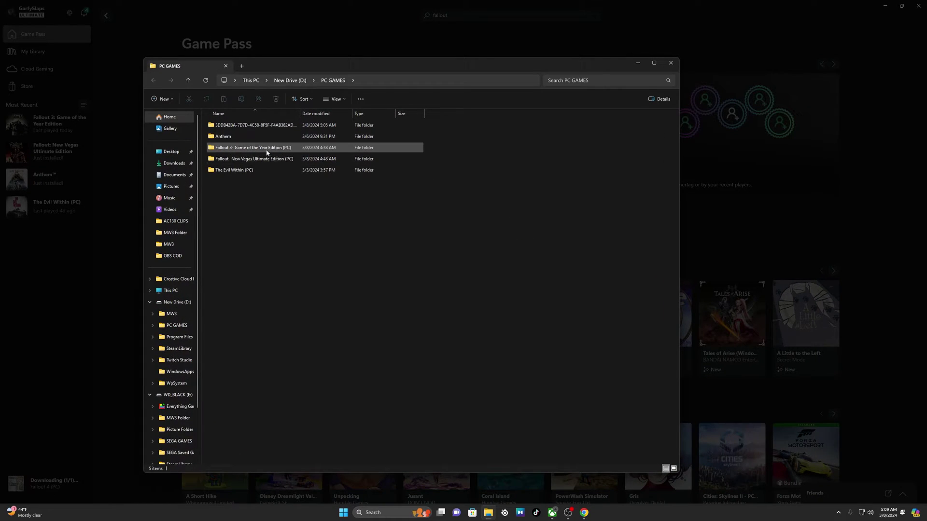
pyautogui.doubleClick(268, 148)
pyautogui.doubleClick(235, 126)
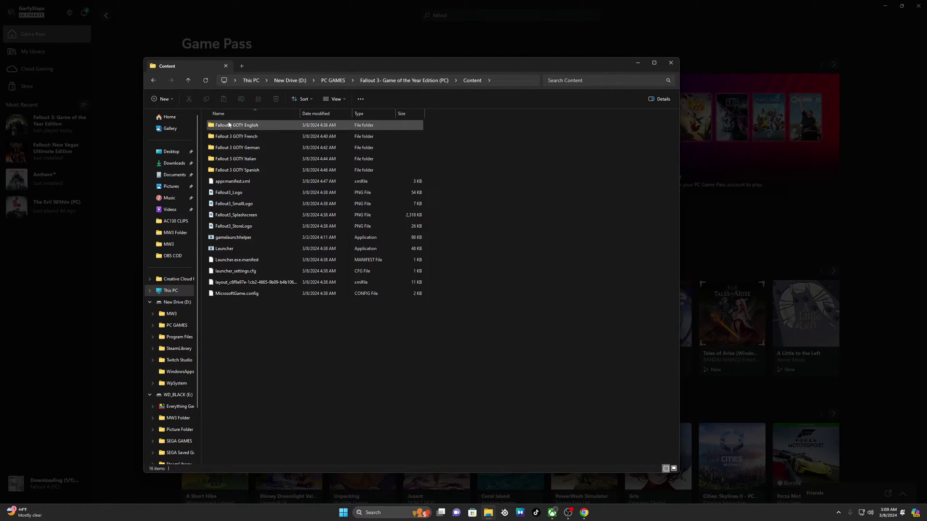
pyautogui.doubleClick(230, 127)
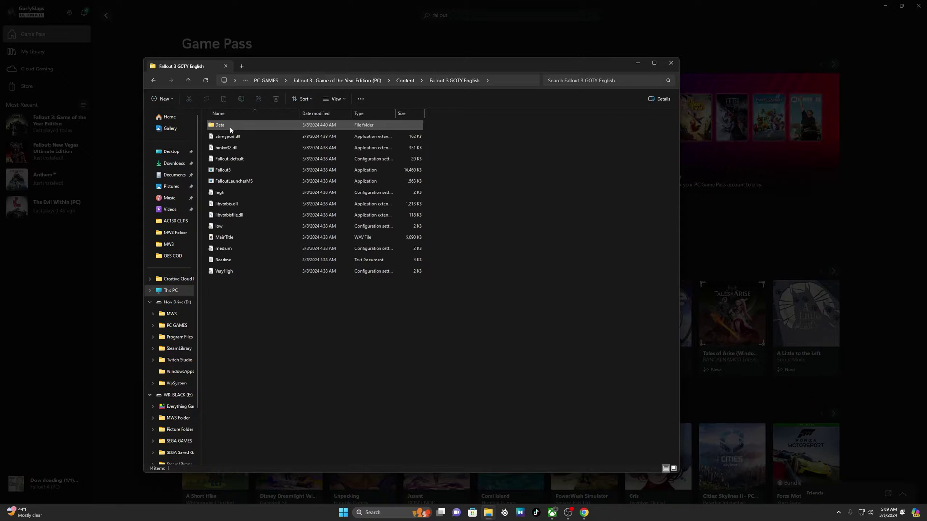
pyautogui.doubleClick(238, 182)
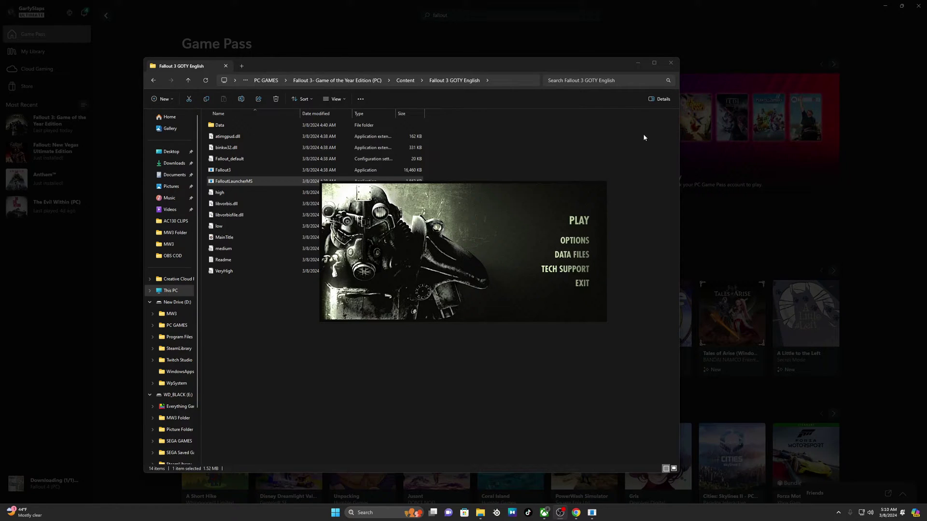
# - Close the File Explorer window and drag the Fallout 3 launcher up and to the left
pyautogui.click(670, 63)
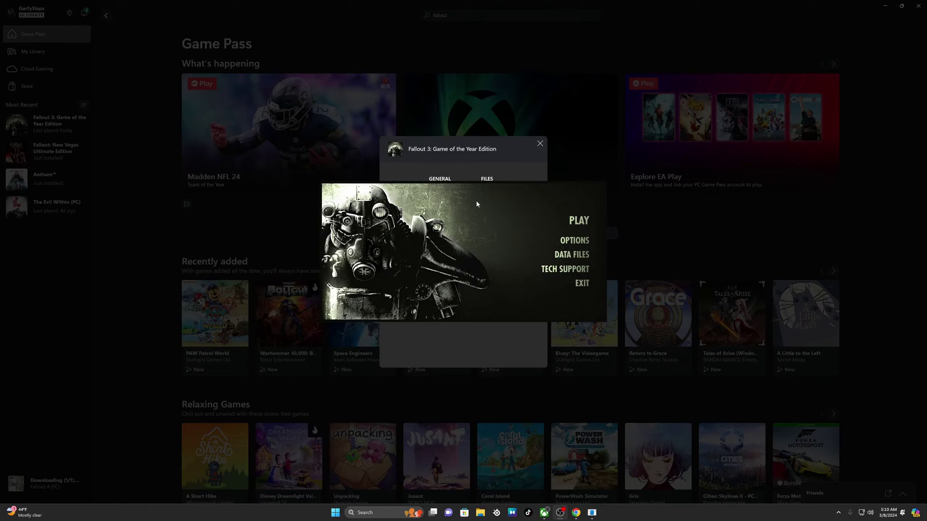
pyautogui.moveTo(478, 199); pyautogui.dragTo(463, 162)
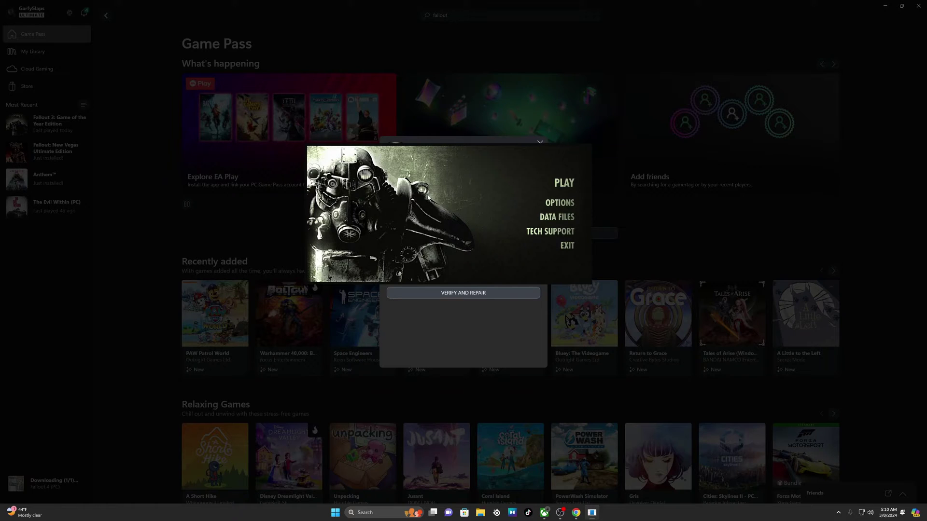
# - Exit the launcher, browse back to Fallout 3 GOTY English, and rerun FalloutLauncherMS
pyautogui.click(568, 247)
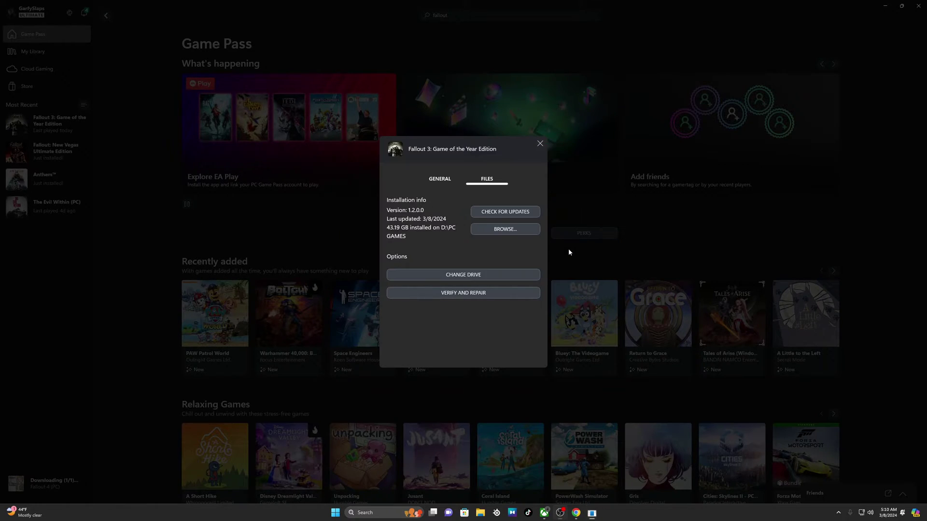
pyautogui.click(503, 231)
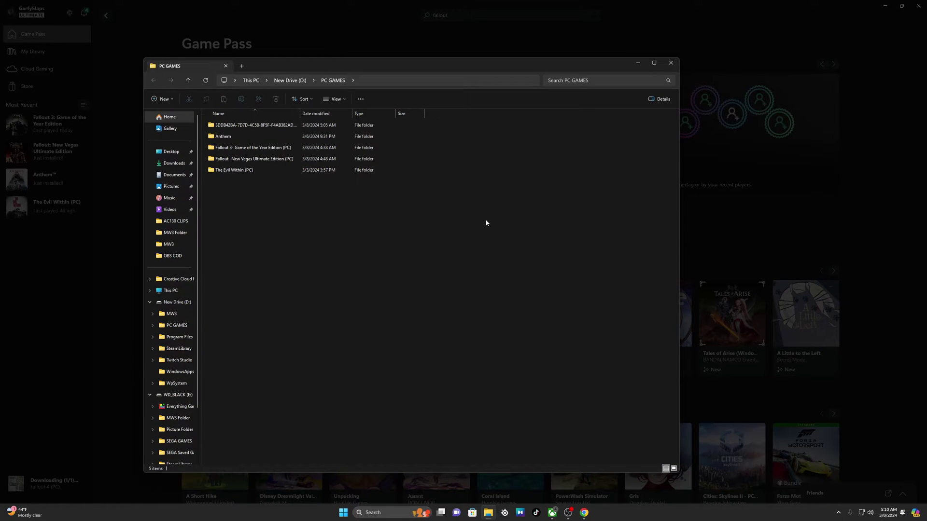
pyautogui.doubleClick(250, 150)
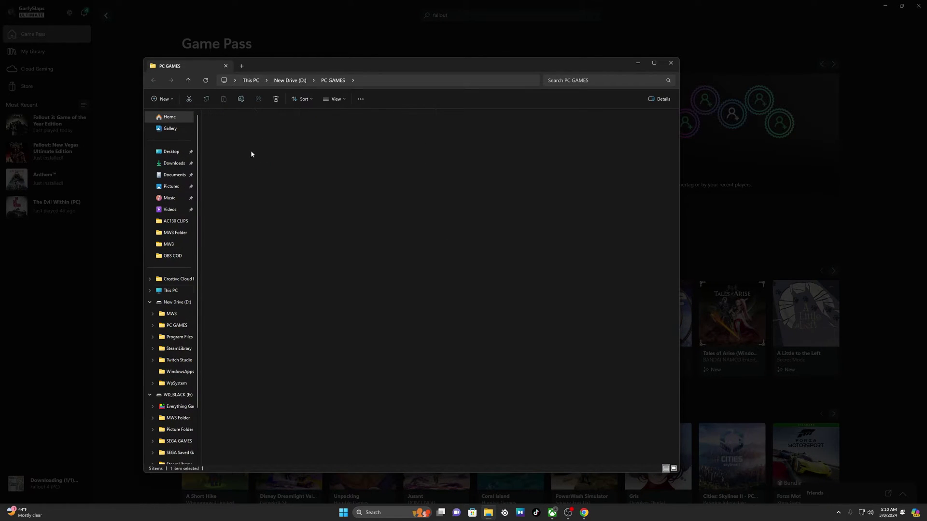
pyautogui.doubleClick(253, 126)
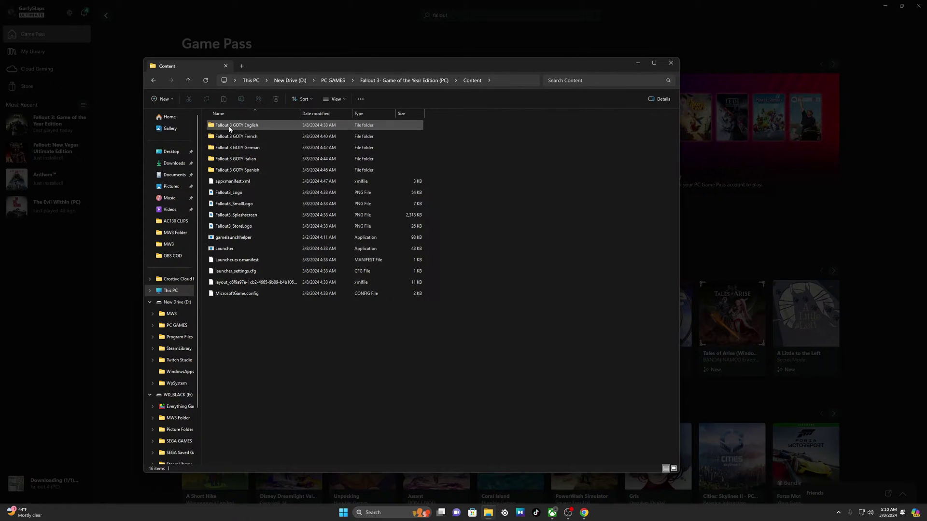
pyautogui.click(251, 126)
pyautogui.doubleClick(251, 126)
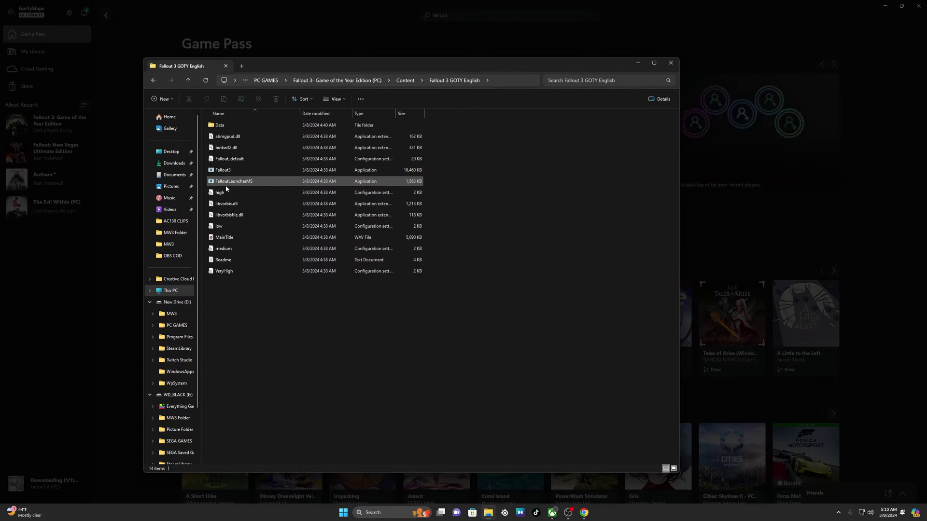
pyautogui.doubleClick(238, 183)
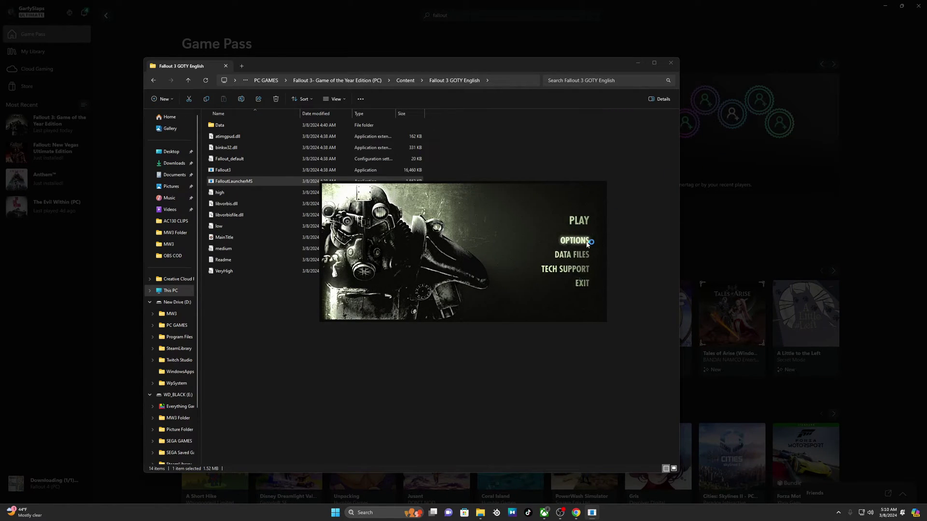
# - Apply the Ultra High Quality video preset at 2560x1440 in Fallout 3 Options and save it
pyautogui.click(587, 245)
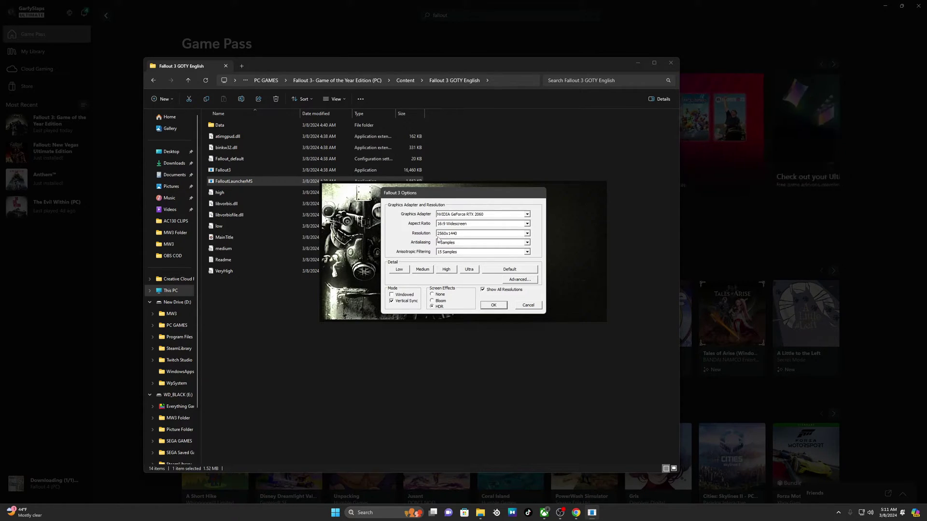
pyautogui.click(475, 270)
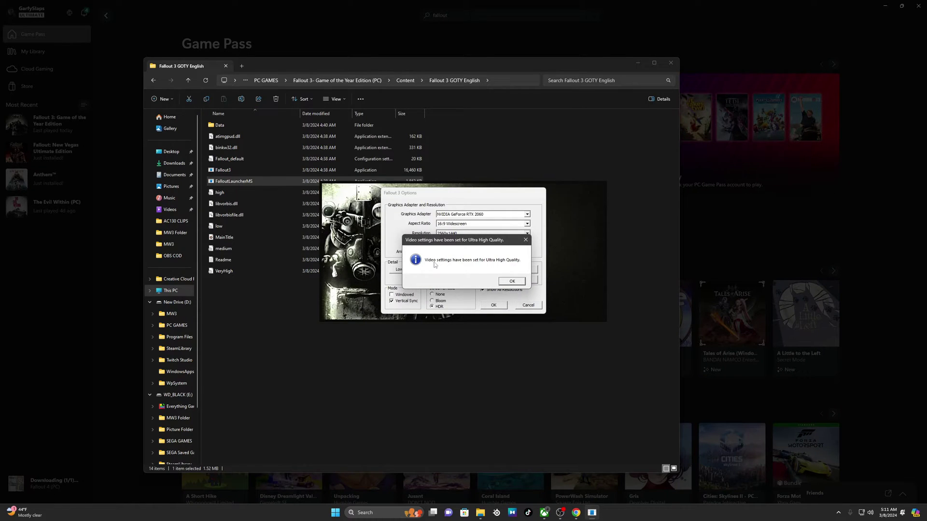
pyautogui.click(512, 281)
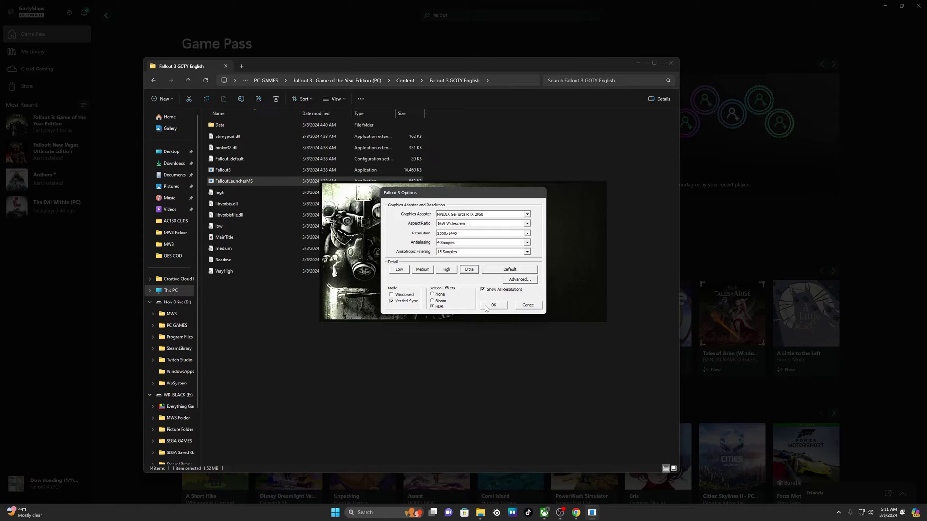
pyautogui.click(488, 308)
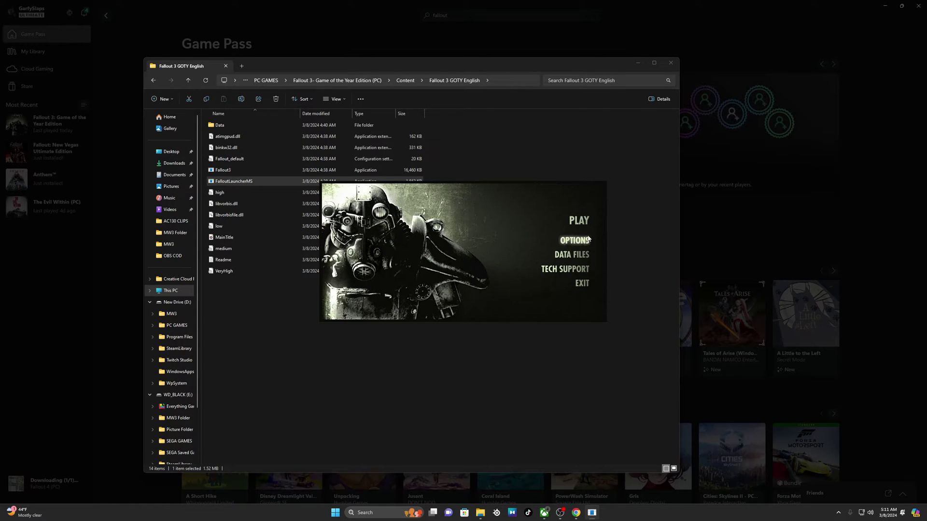
pyautogui.click(571, 255)
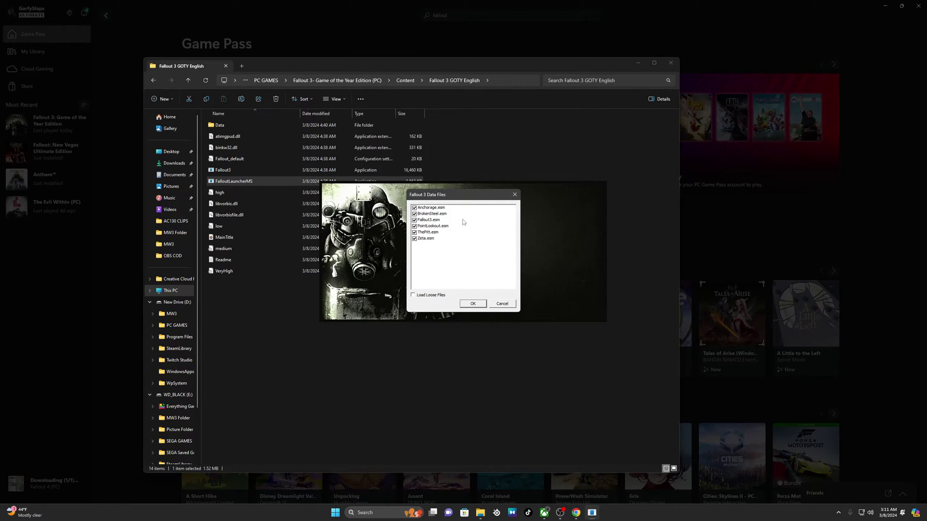
pyautogui.click(475, 304)
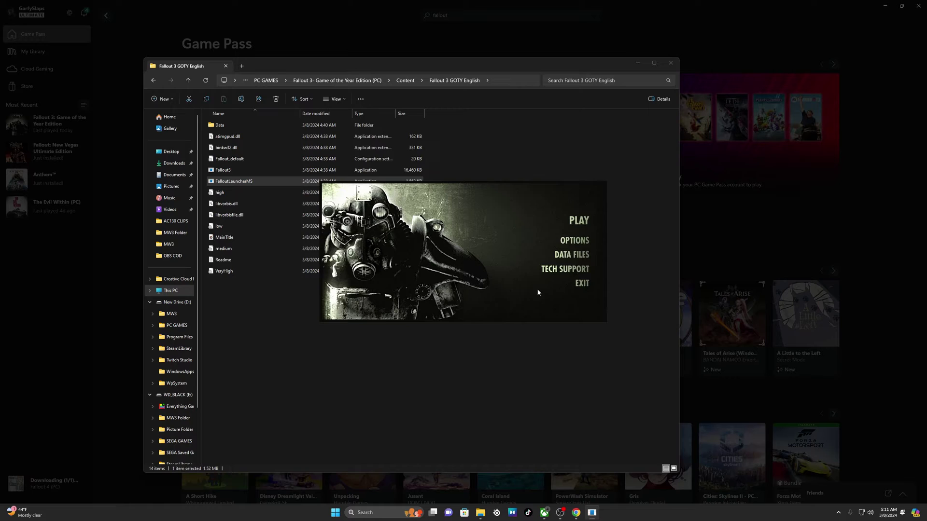
pyautogui.click(571, 269)
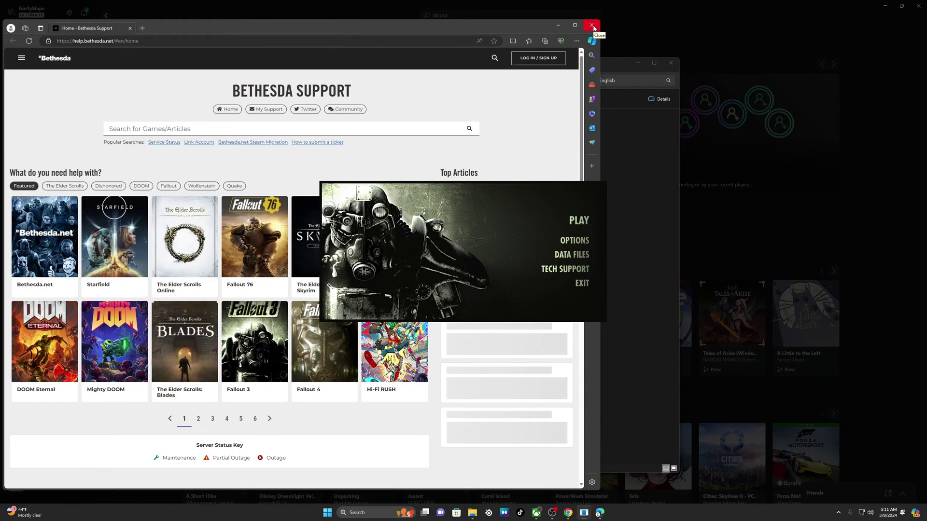
pyautogui.click(593, 25)
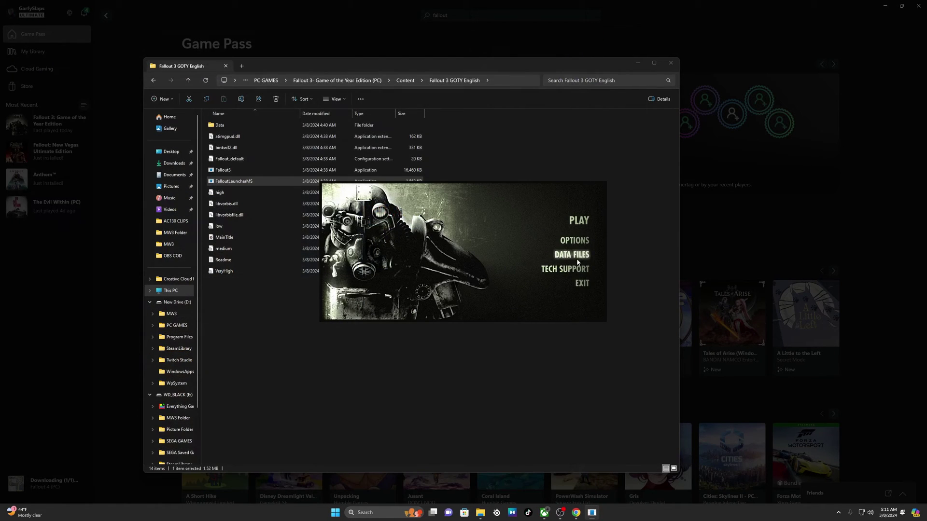
# - Start Fallout 3 and continue from the last saved game, confirming the load
pyautogui.click(574, 226)
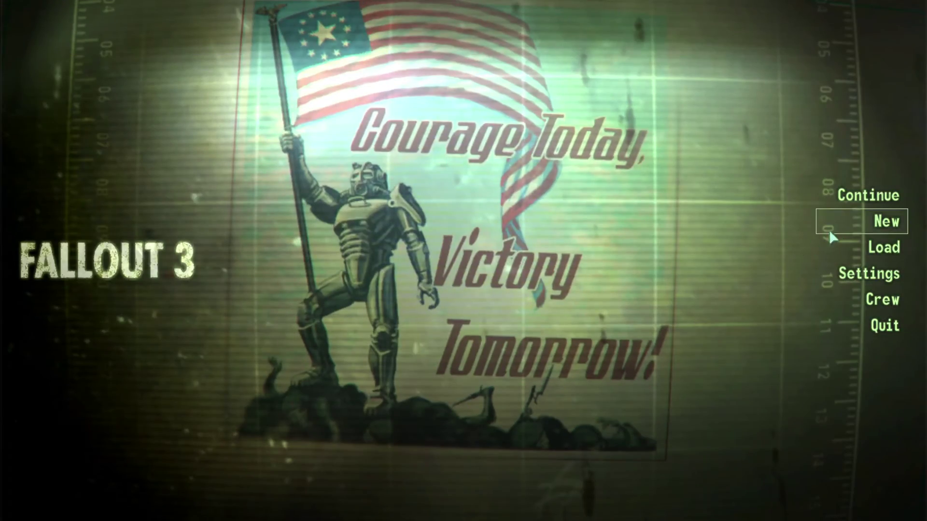
pyautogui.click(866, 196)
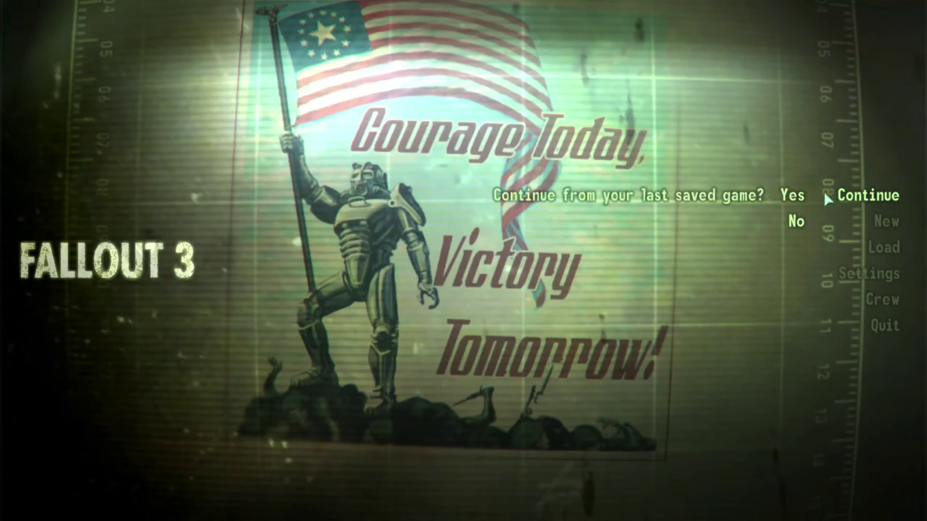
pyautogui.click(792, 196)
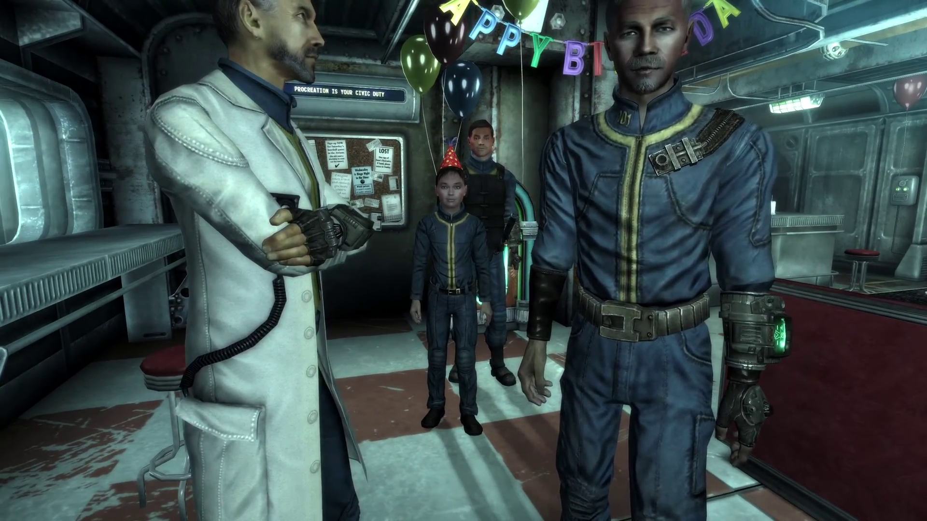
# - Quit Fallout 3 completely from the pause menu, returning to the Xbox app
pyautogui.press('Escape')
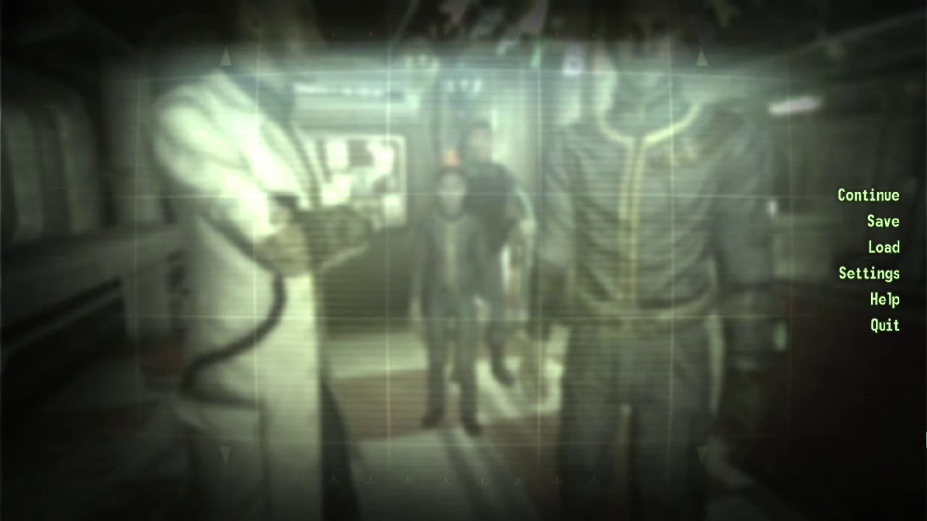
pyautogui.click(885, 326)
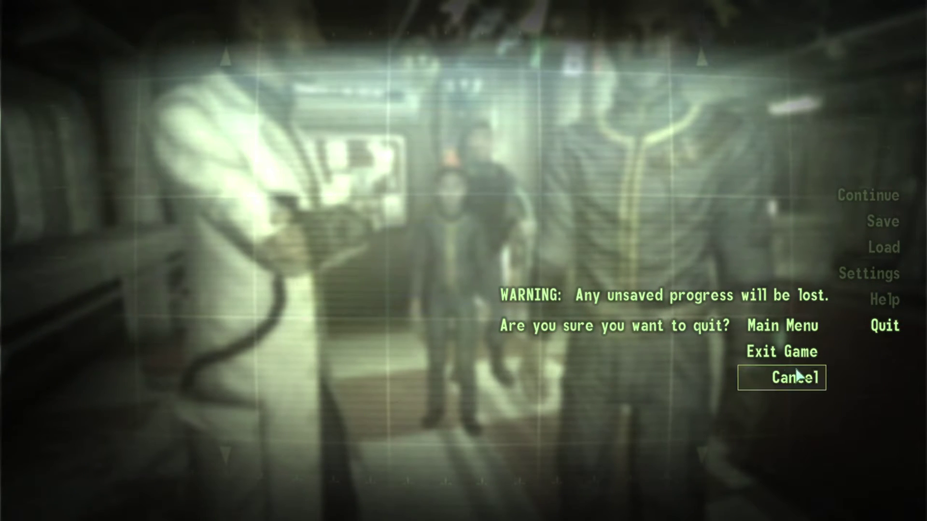
pyautogui.click(782, 351)
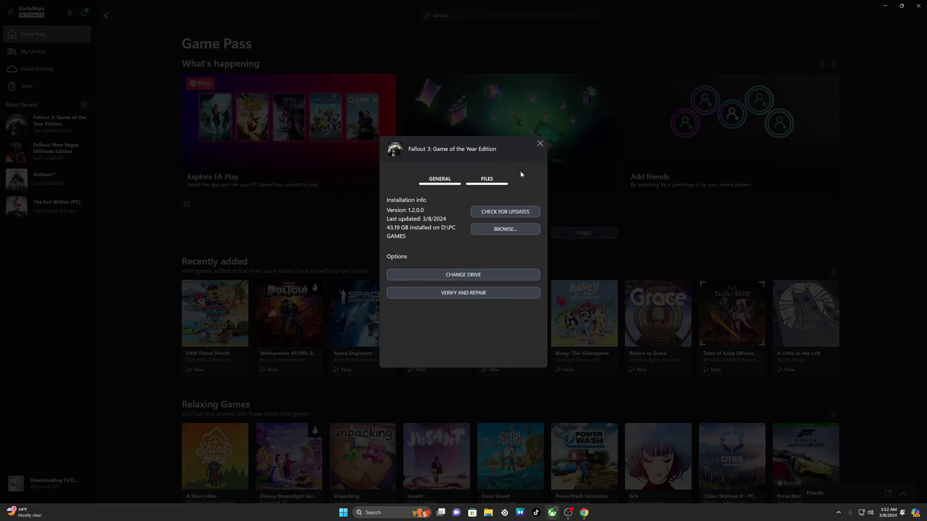
# - Close the Fallout 3 dialog, check Fallout 4's install queue, then launch Fallout: New Vegas Ultimate Edition
pyautogui.click(540, 145)
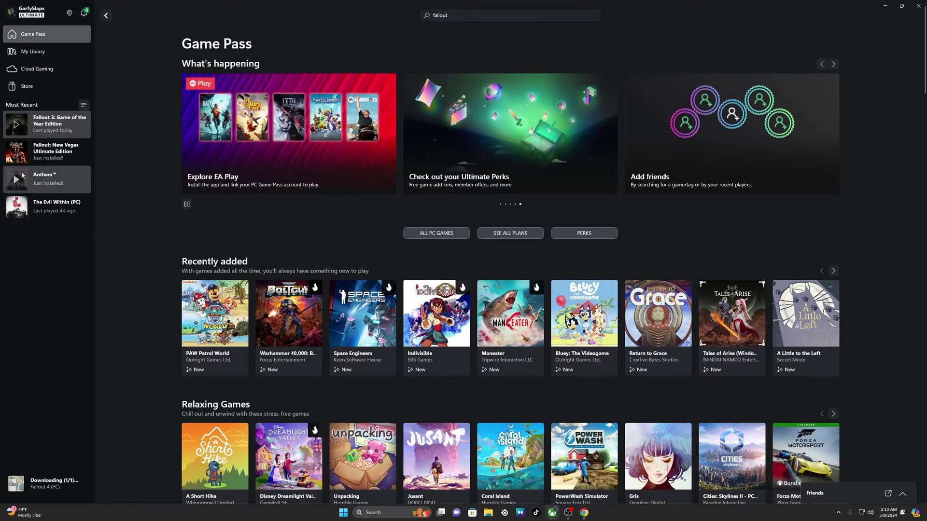
pyautogui.click(53, 483)
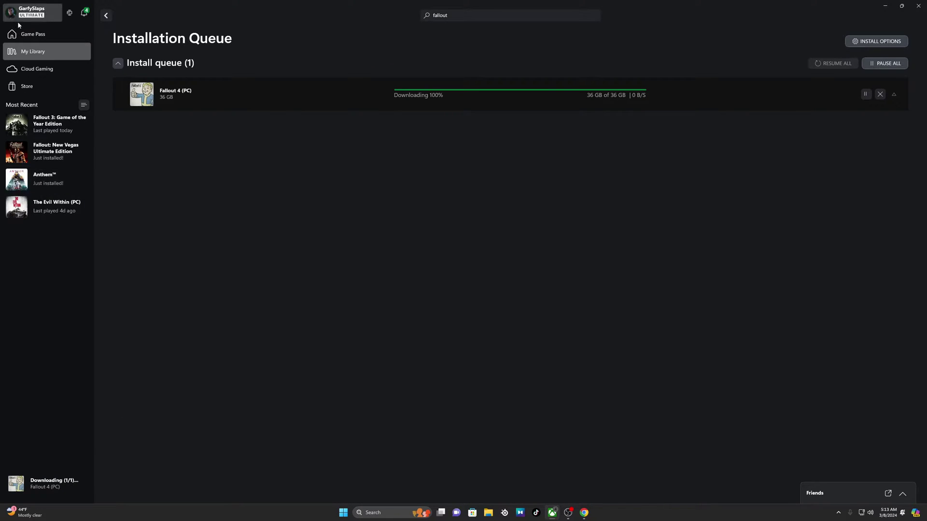
pyautogui.click(32, 34)
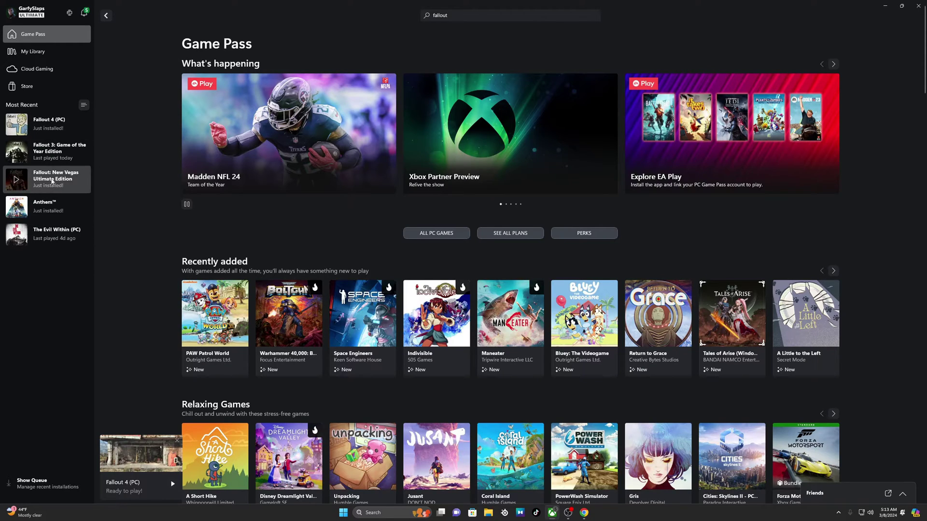
pyautogui.click(52, 181)
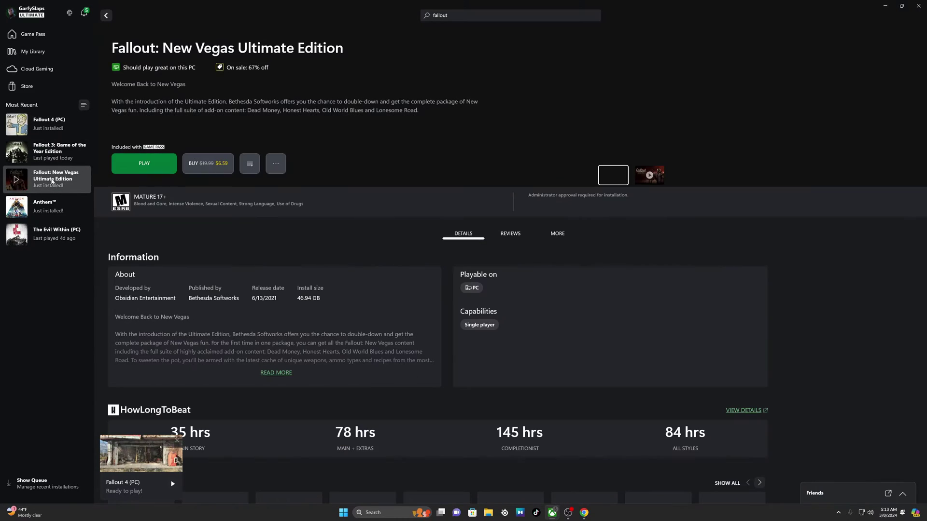
pyautogui.click(17, 179)
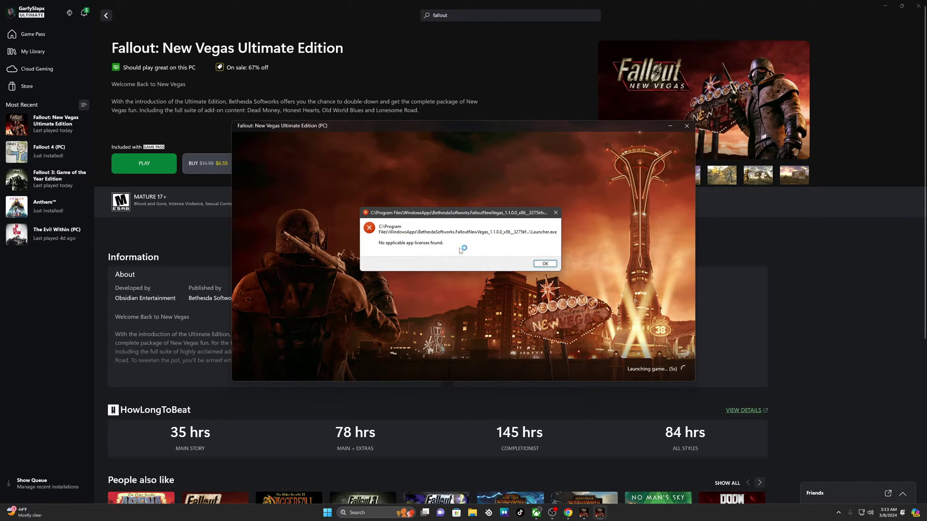
# - Dismiss both New Vegas launch errors and open its D:\PC GAMES install folder from Manage > Files
pyautogui.click(545, 263)
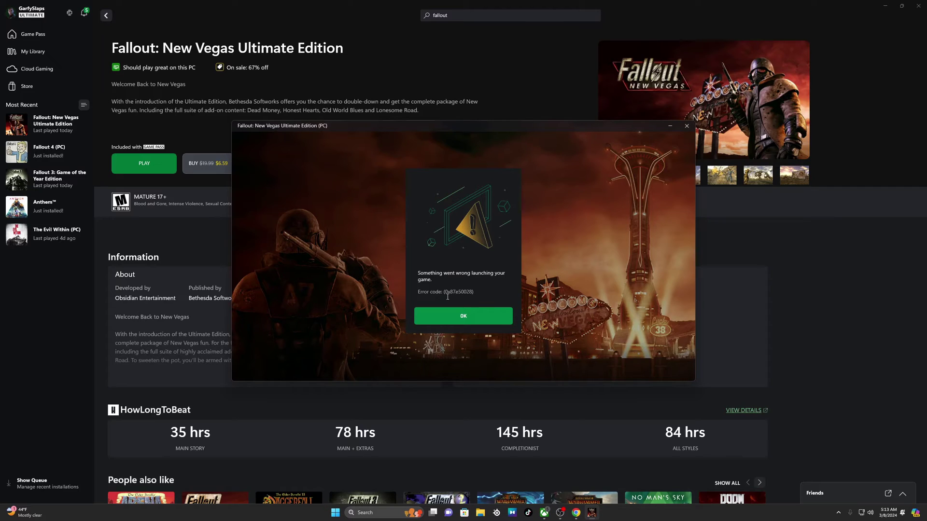
pyautogui.click(463, 316)
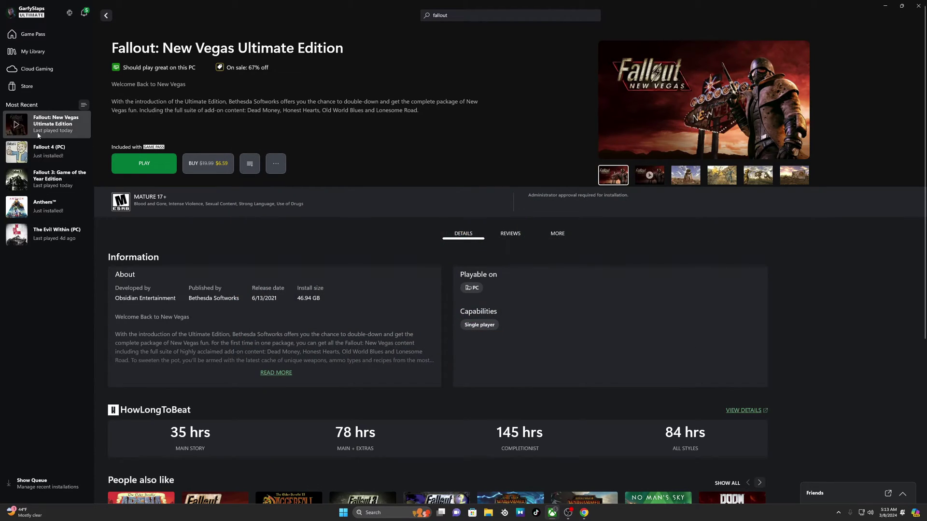
pyautogui.rightClick(51, 126)
pyautogui.click(54, 202)
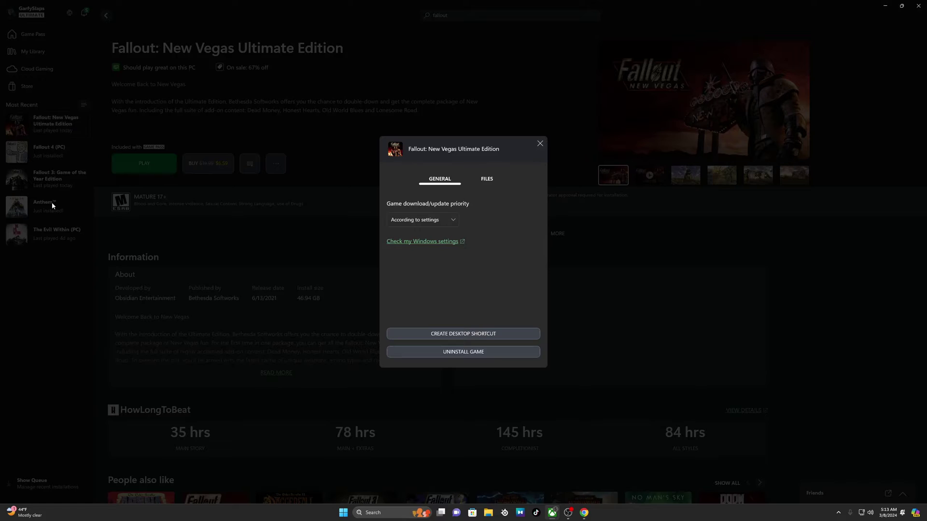
pyautogui.click(486, 179)
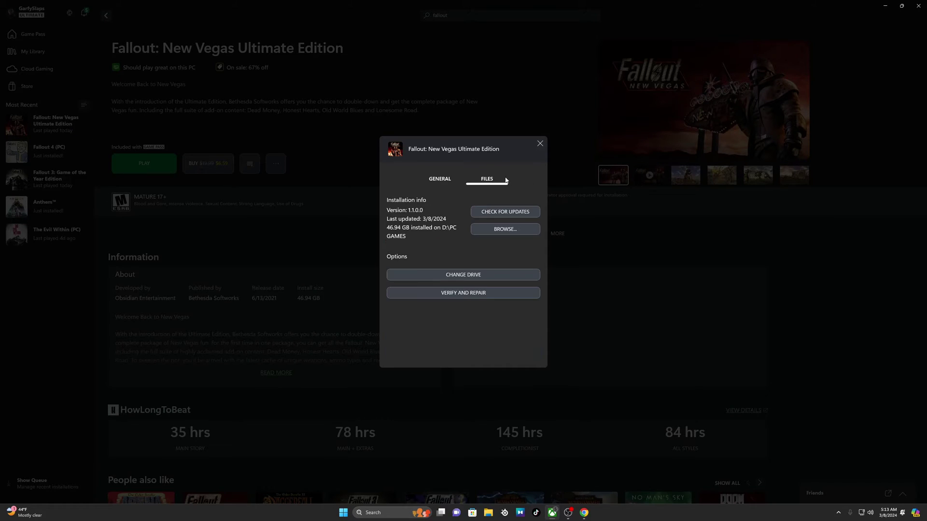
pyautogui.click(519, 231)
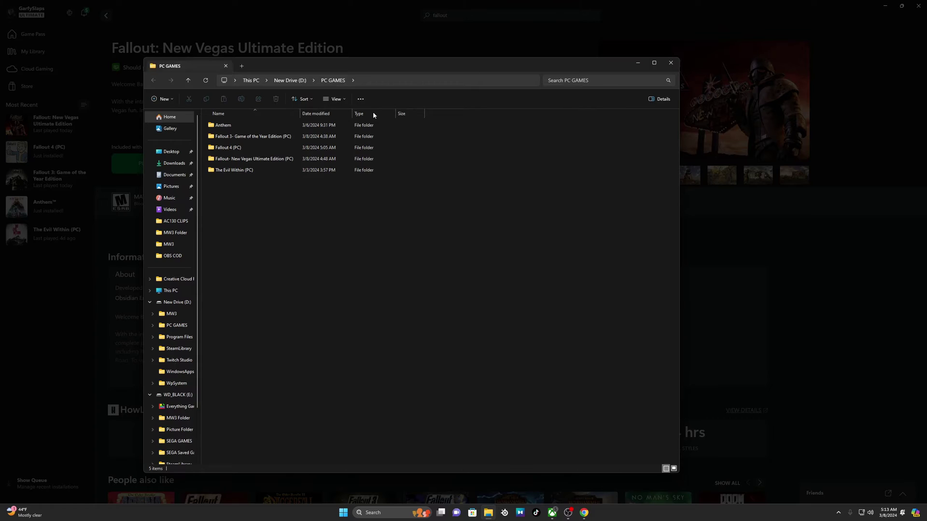
# - Navigate into Fallout- New Vegas Ultimate Edition (PC) > Content > Fallout New Vegas English
pyautogui.doubleClick(248, 161)
pyautogui.click(231, 126)
pyautogui.doubleClick(231, 126)
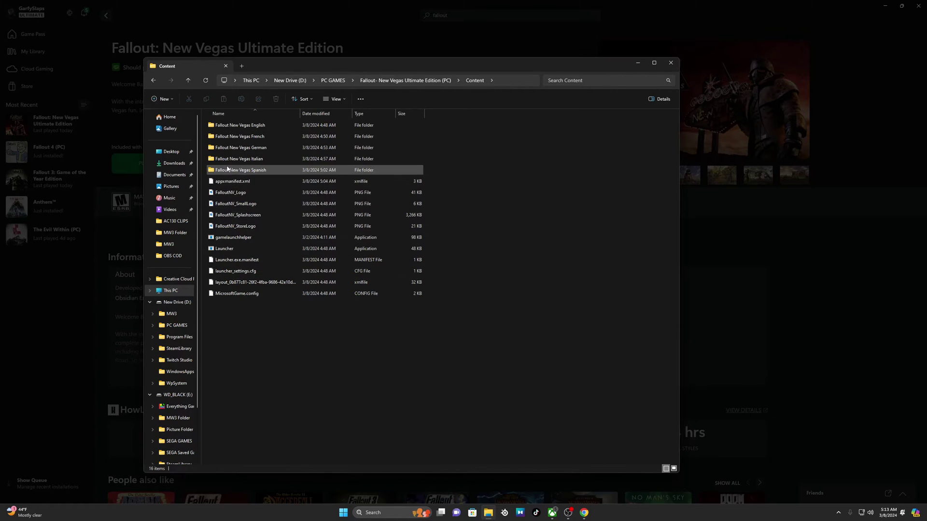
pyautogui.doubleClick(233, 125)
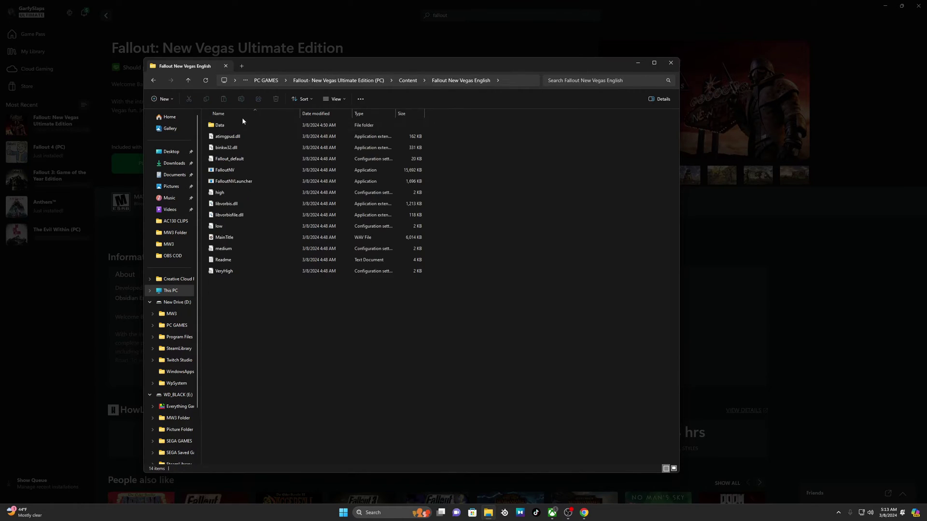
# - Set FalloutNVLauncher's properties to Windows 7 compatibility mode and apply the change
pyautogui.rightClick(230, 185)
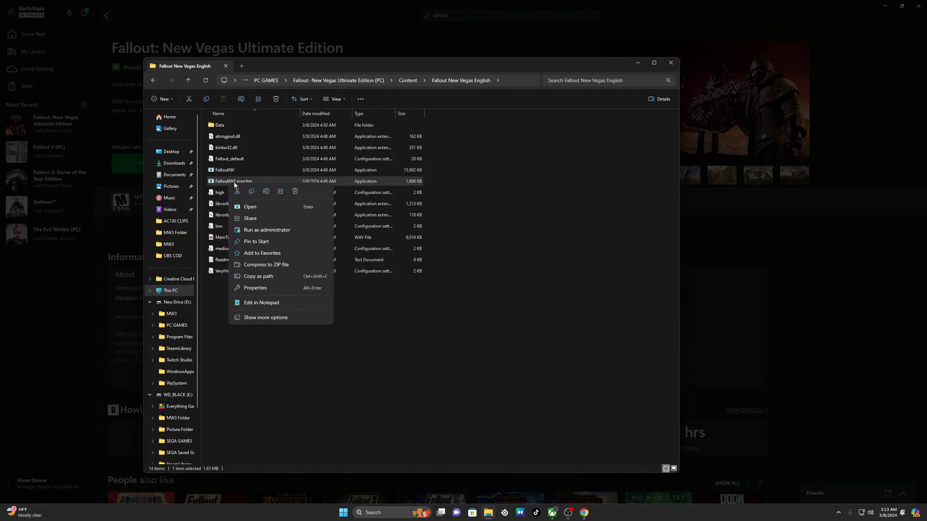
pyautogui.click(261, 288)
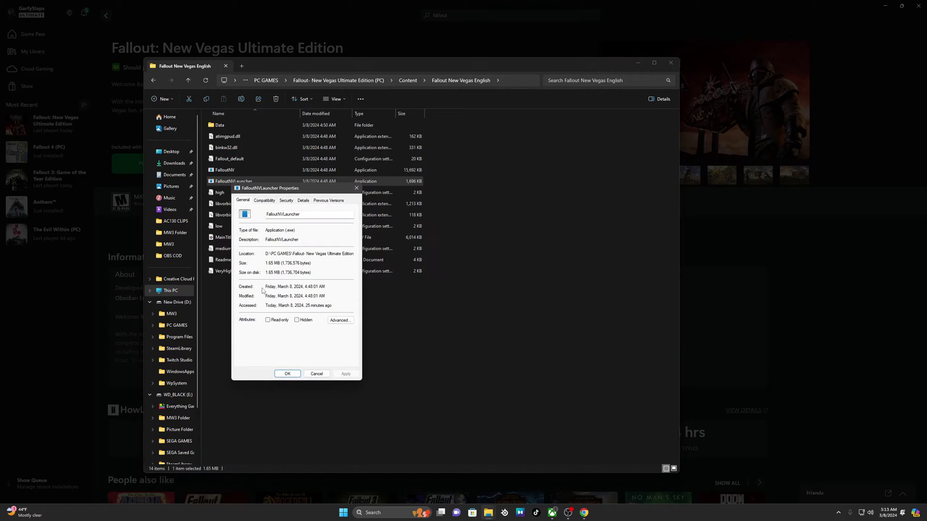
pyautogui.click(263, 201)
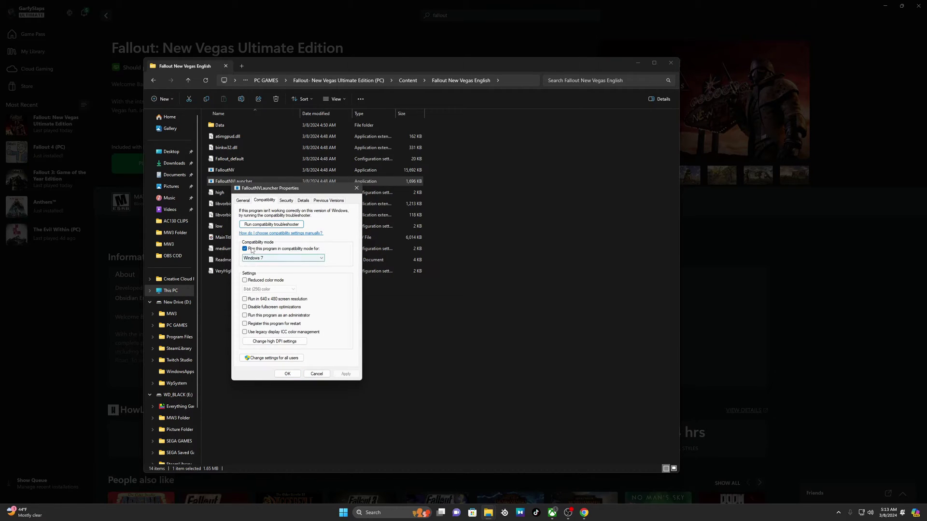
pyautogui.click(283, 258)
pyautogui.click(251, 300)
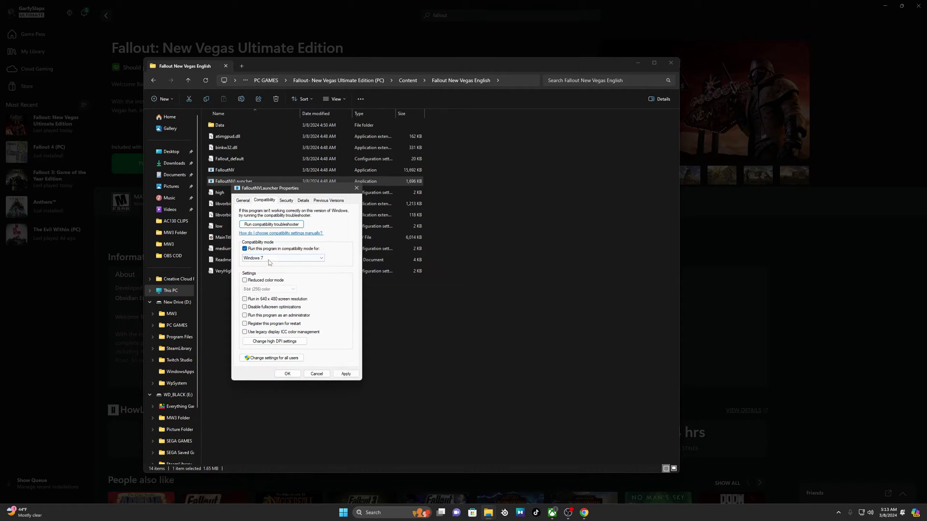
pyautogui.click(291, 202)
pyautogui.click(273, 203)
pyautogui.click(346, 374)
pyautogui.click(288, 374)
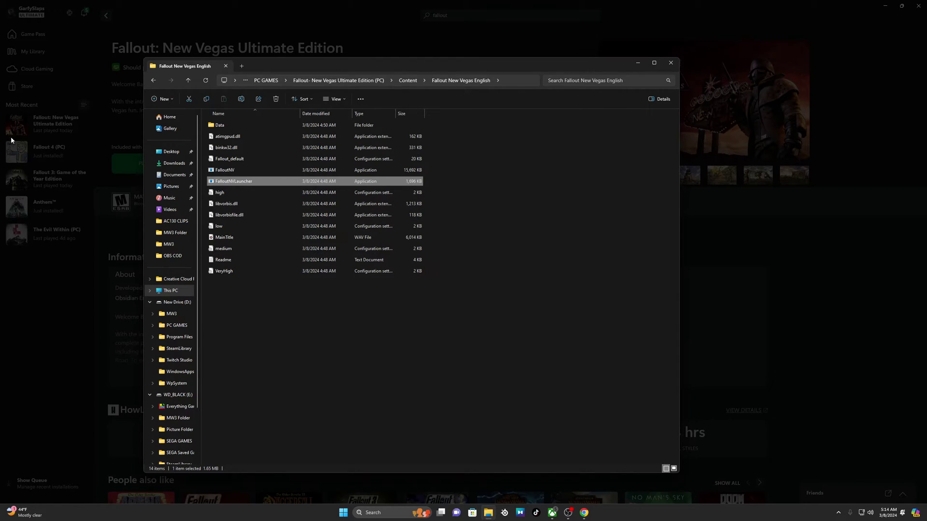
# - Run FalloutNVLauncher to confirm it opens, then exit the launcher
pyautogui.doubleClick(236, 181)
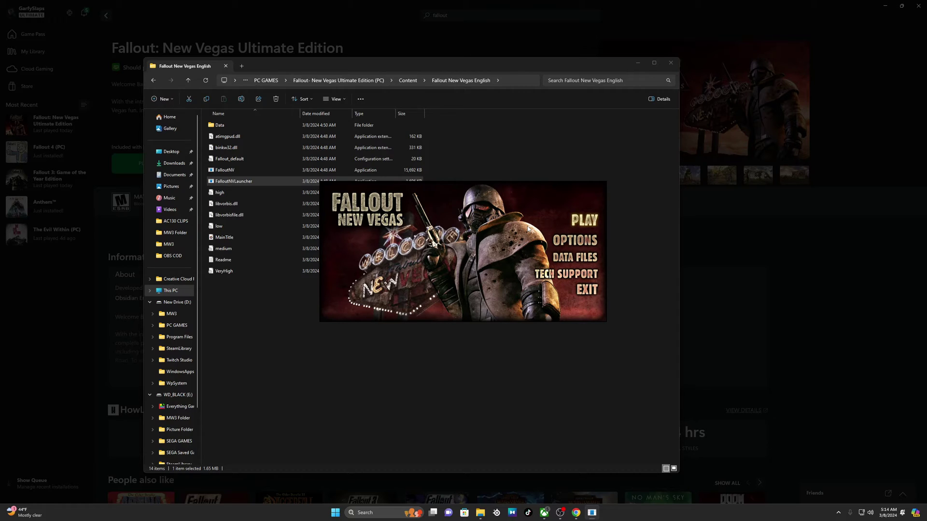
pyautogui.click(587, 290)
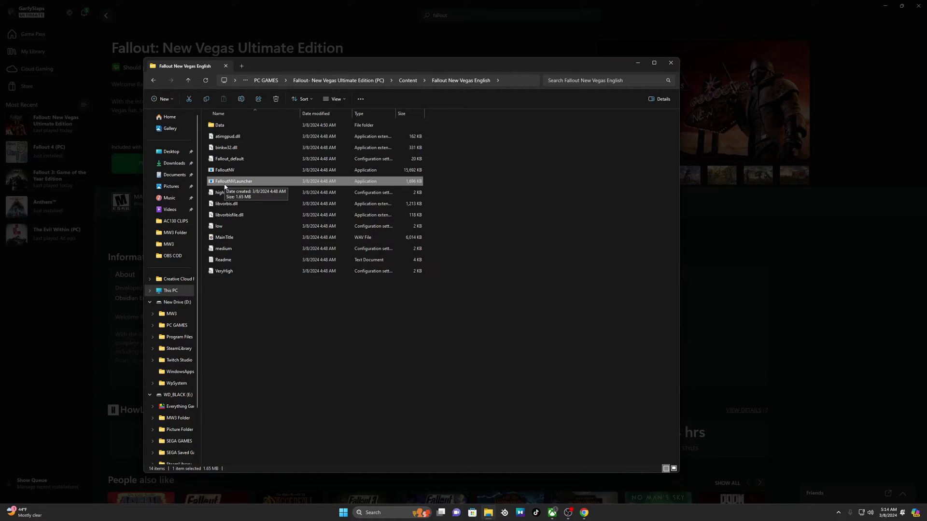
# - Close File Explorer and the New Vegas files dialog, then dismiss the recurring licence errors
pyautogui.click(674, 67)
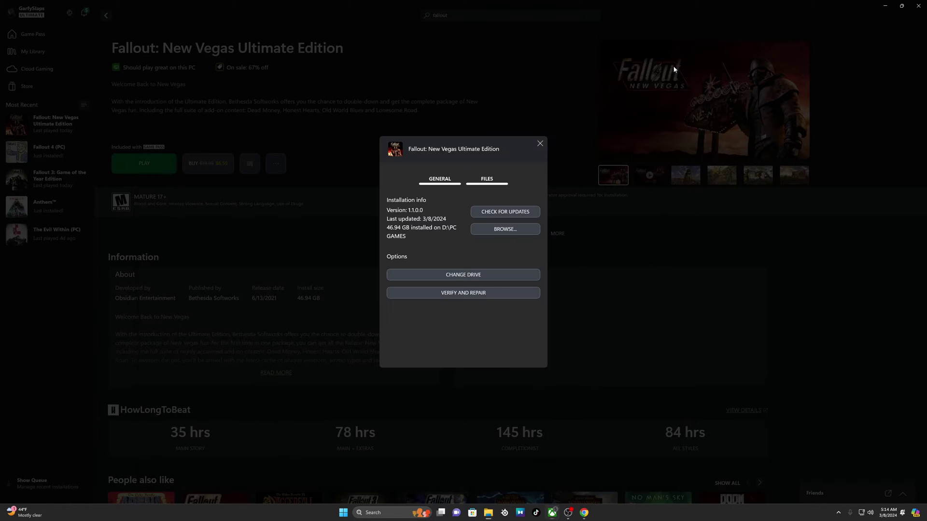
pyautogui.click(540, 143)
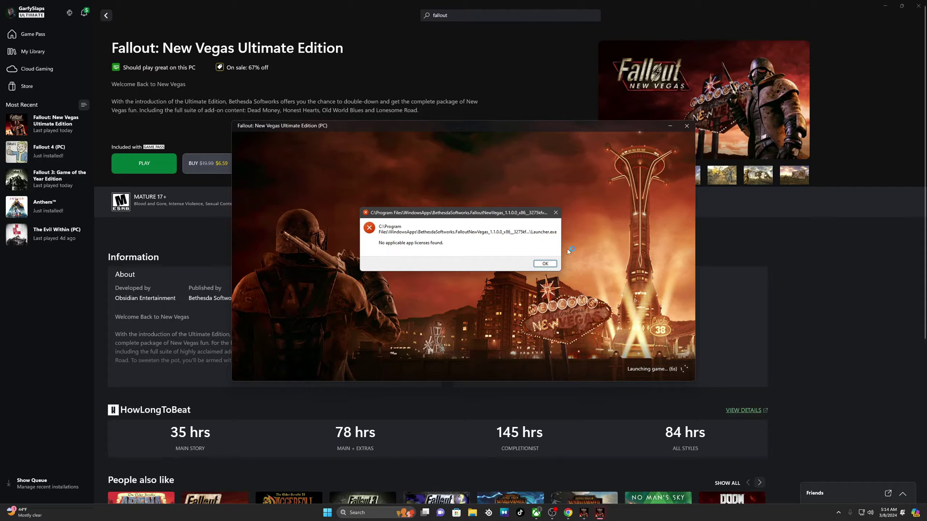
pyautogui.click(545, 264)
pyautogui.click(478, 315)
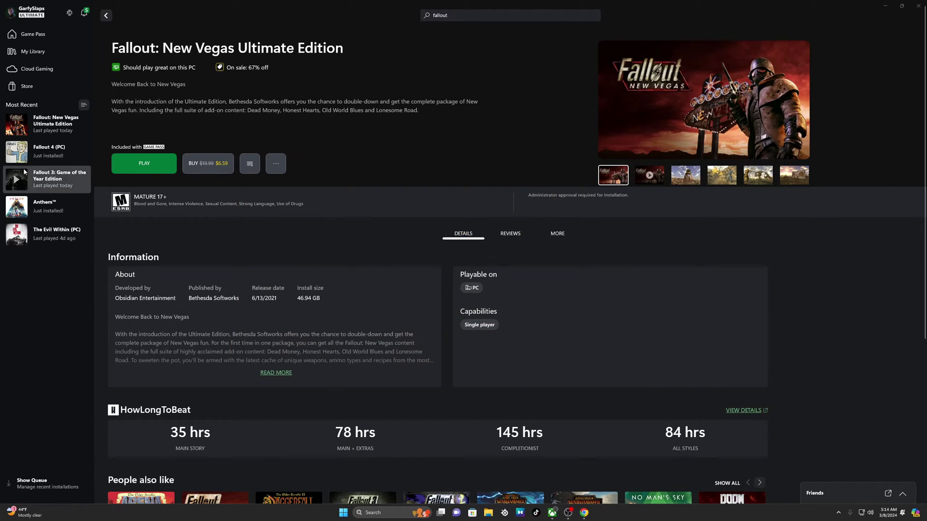
# - Reopen New Vegas's install folder via Manage > Files and go to Content > Fallout New Vegas English
pyautogui.rightClick(32, 124)
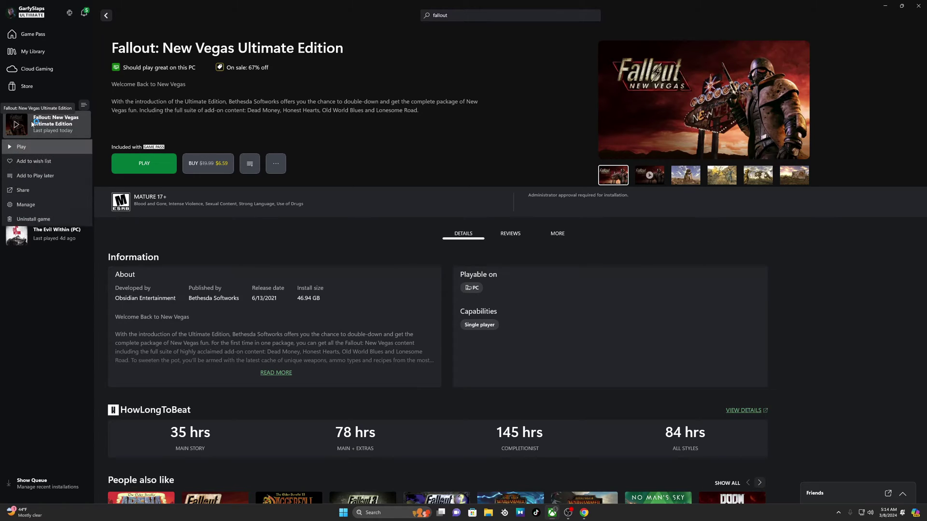
pyautogui.click(48, 205)
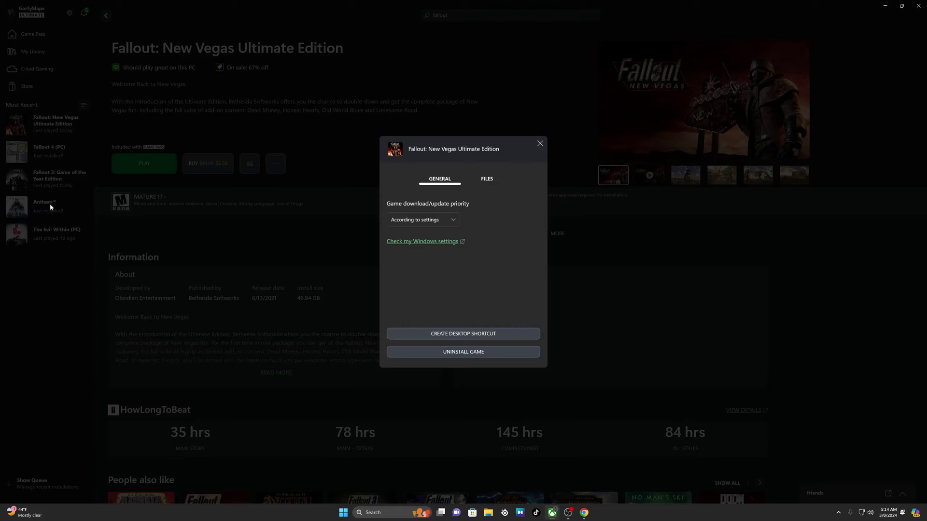
pyautogui.click(487, 179)
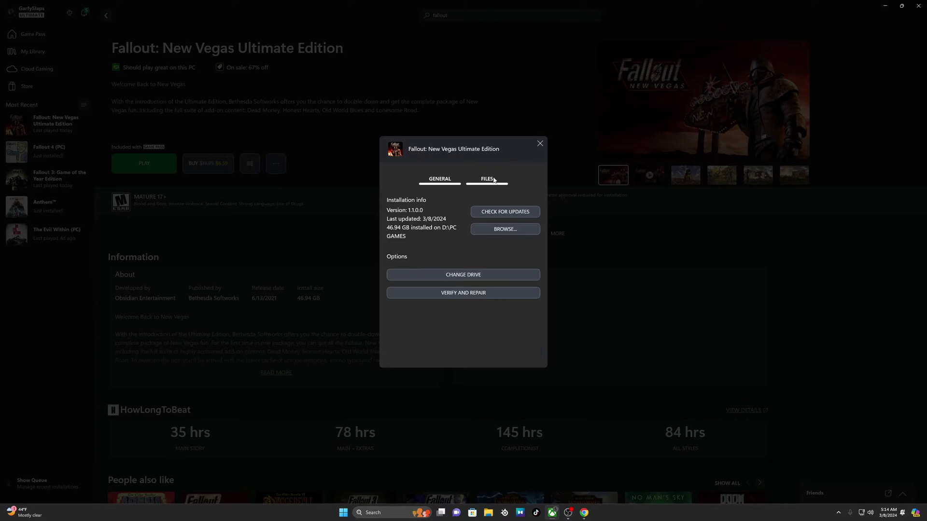
pyautogui.click(519, 230)
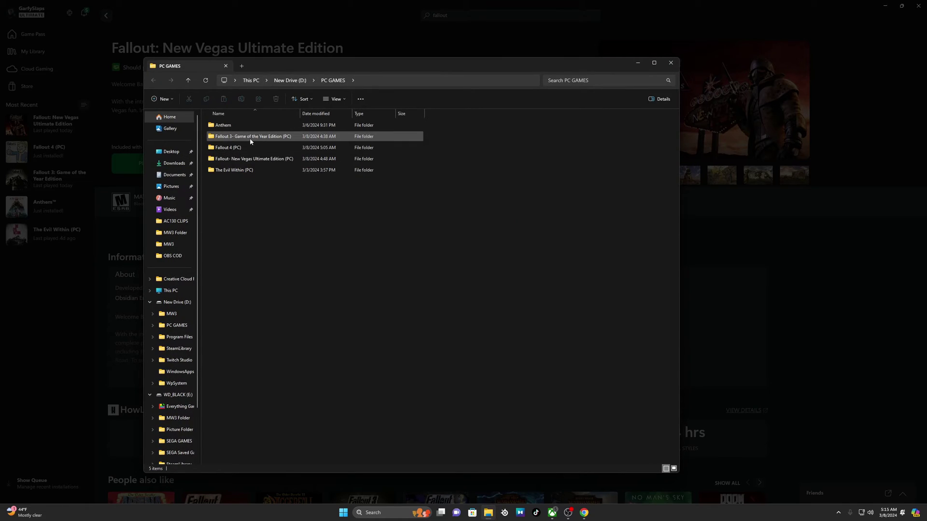
pyautogui.doubleClick(271, 159)
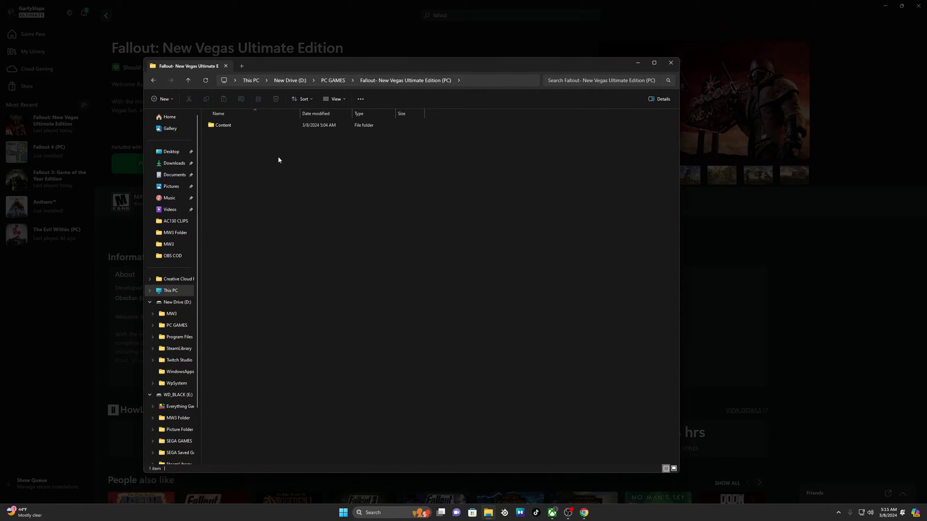
pyautogui.doubleClick(240, 125)
pyautogui.doubleClick(268, 125)
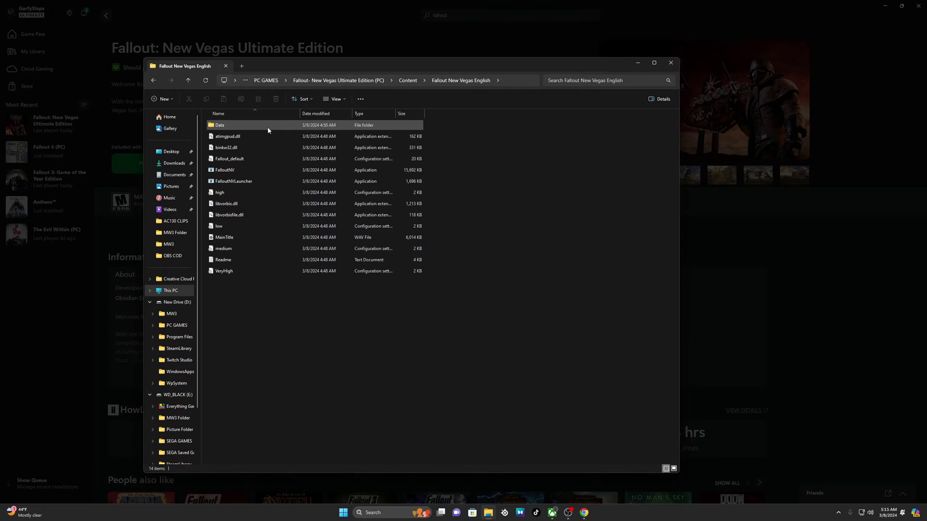
# - Start FalloutNVLauncher from the Fallout New Vegas English folder
pyautogui.doubleClick(244, 182)
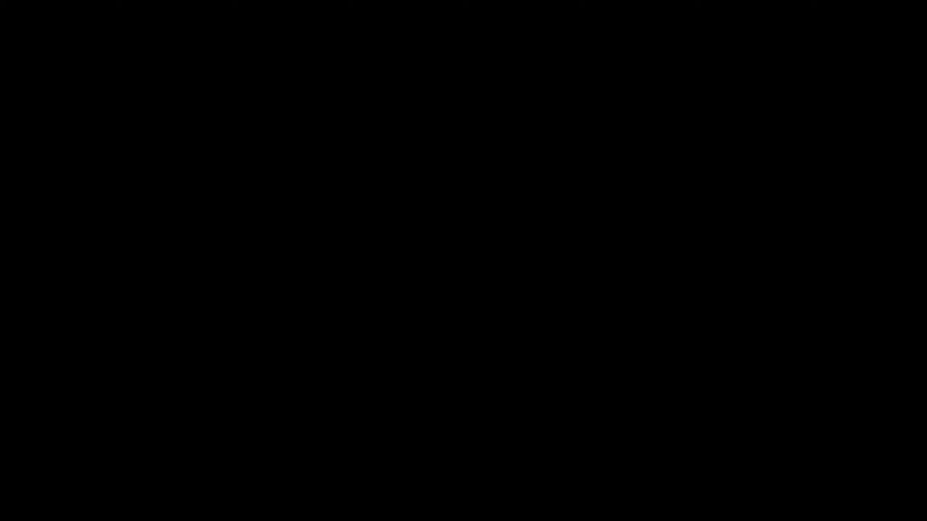